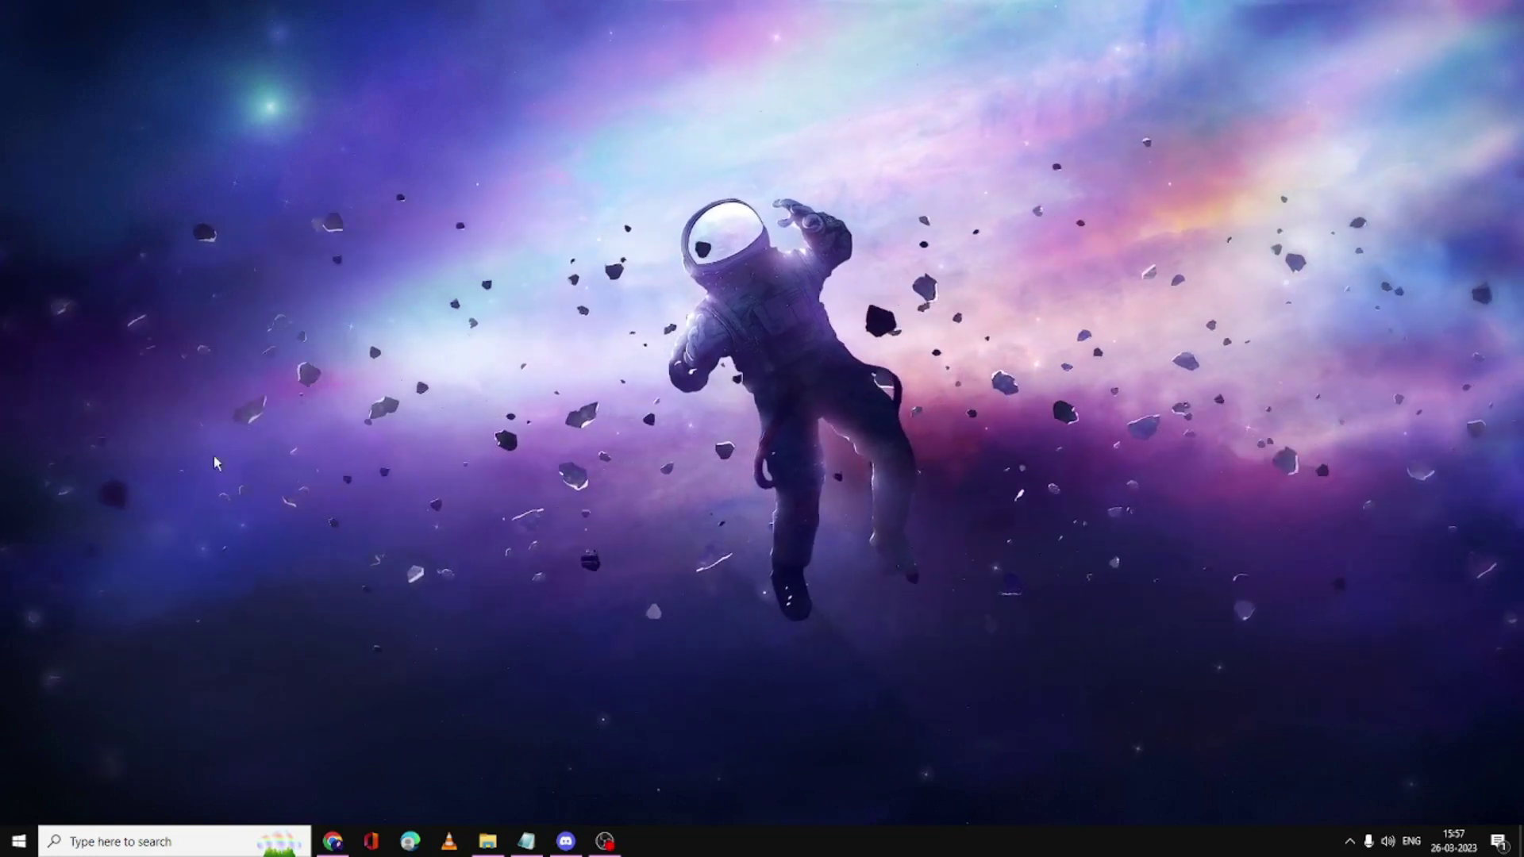
Step: Open Settings > System > Sound and expand the 'Choose your input device' list
right_click(27, 842)
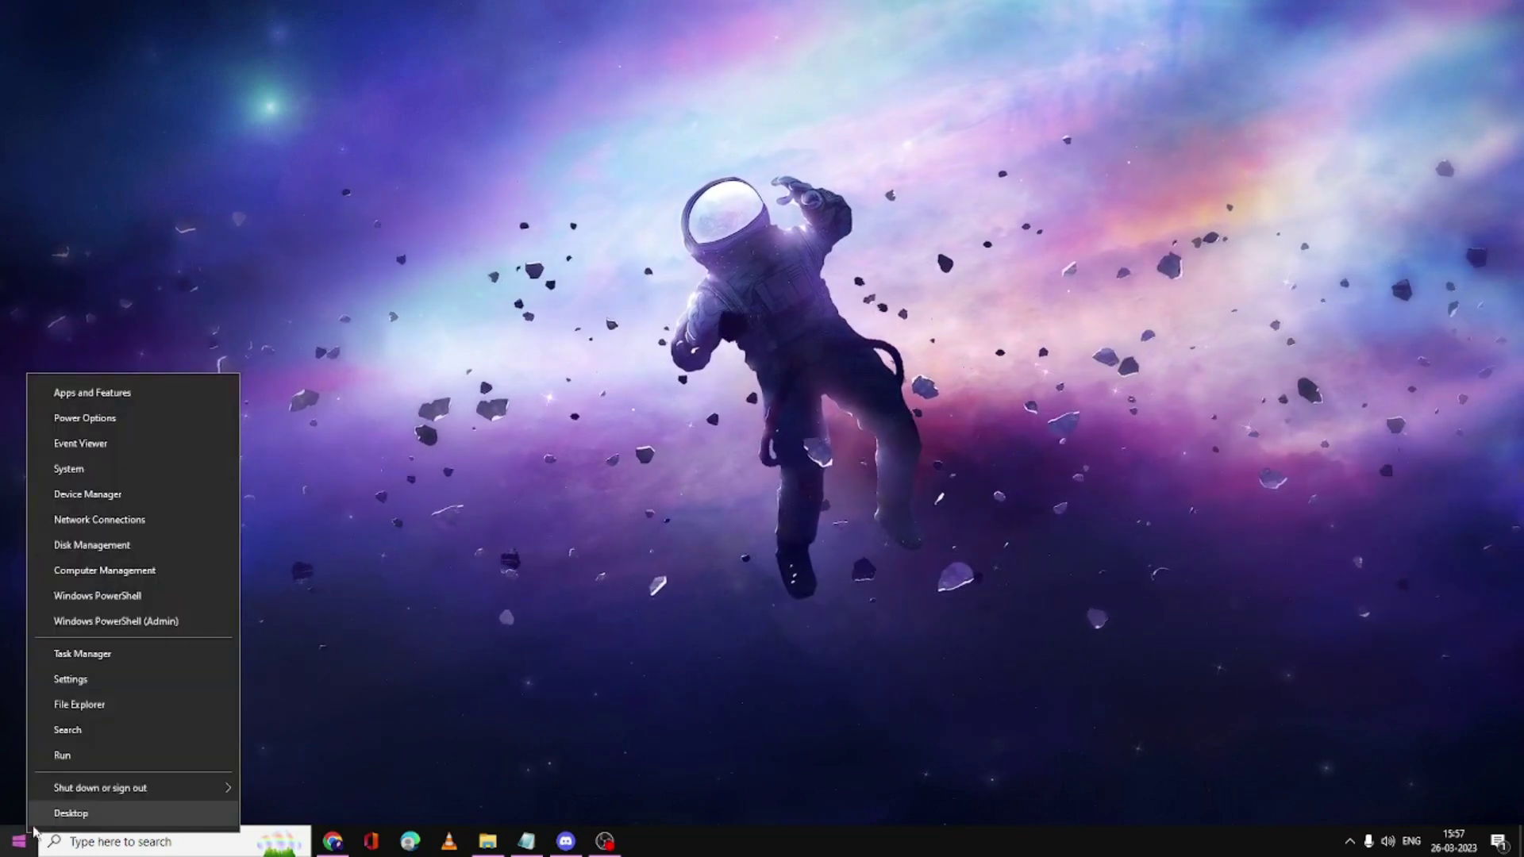
left_click(90, 679)
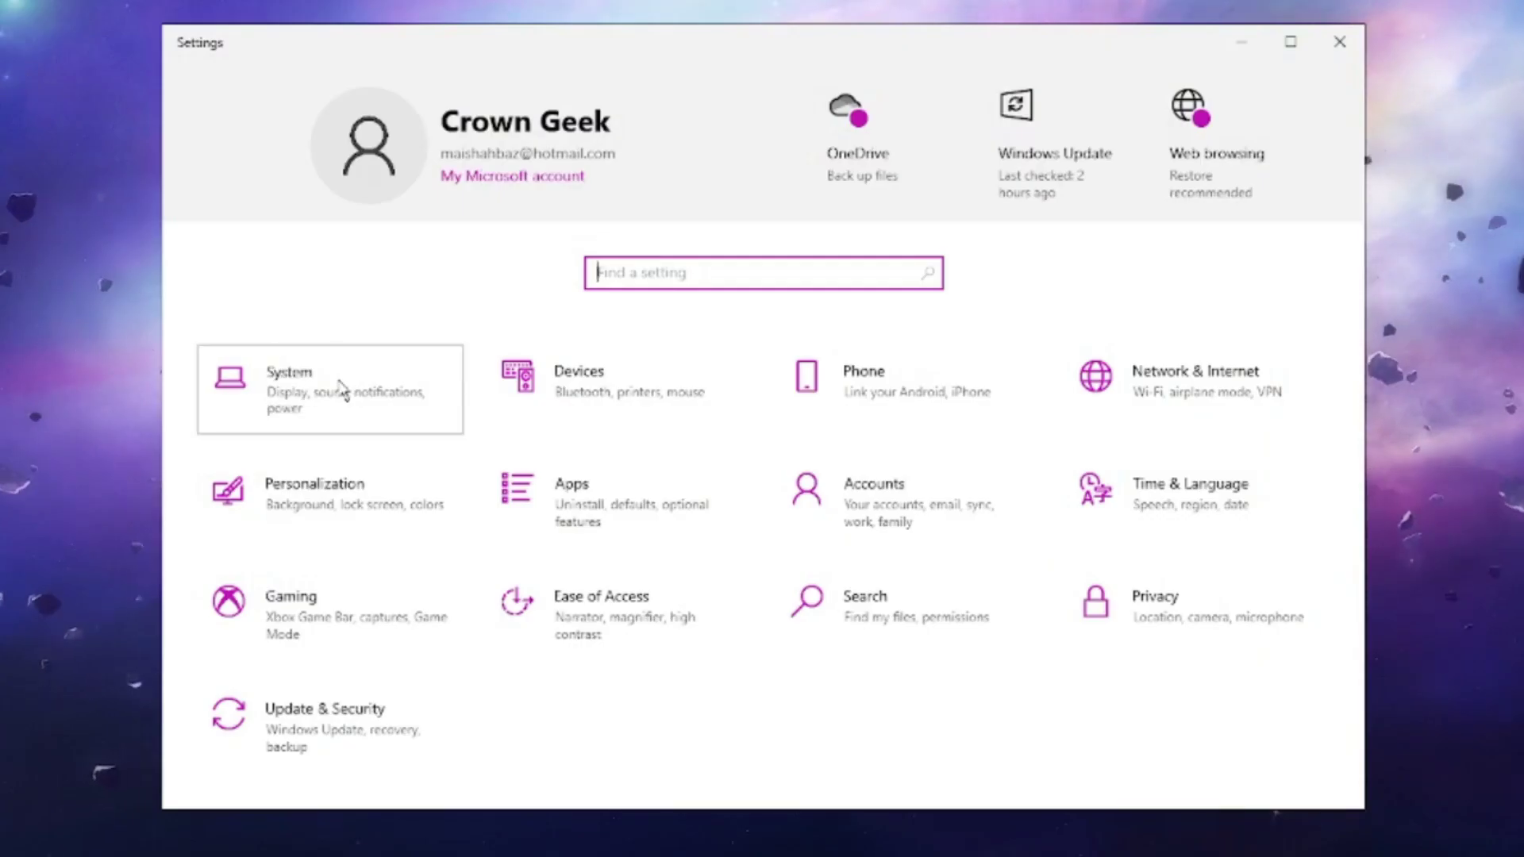
left_click(343, 389)
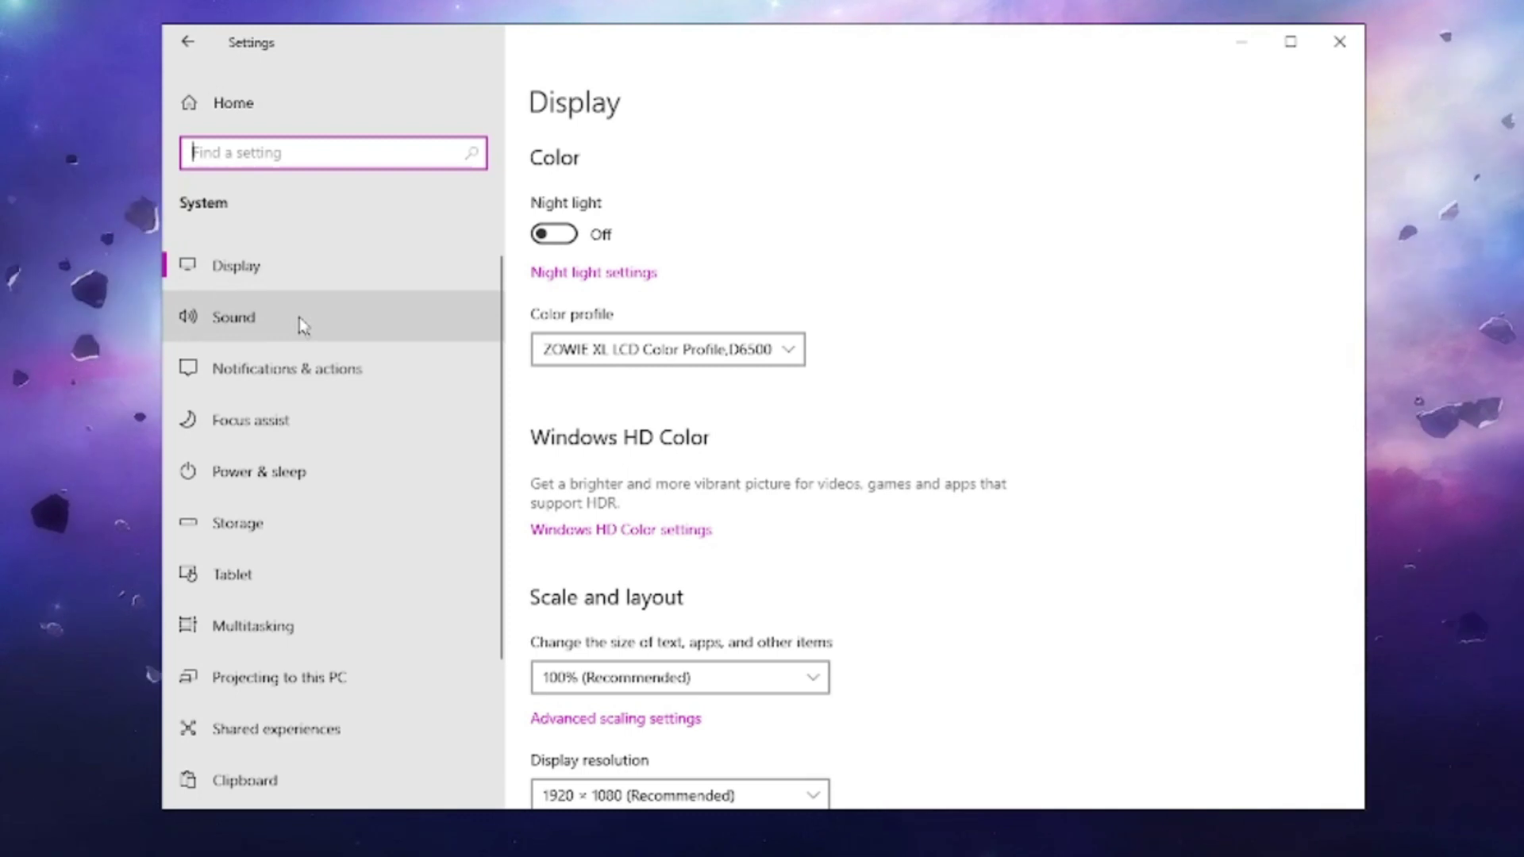
left_click(343, 319)
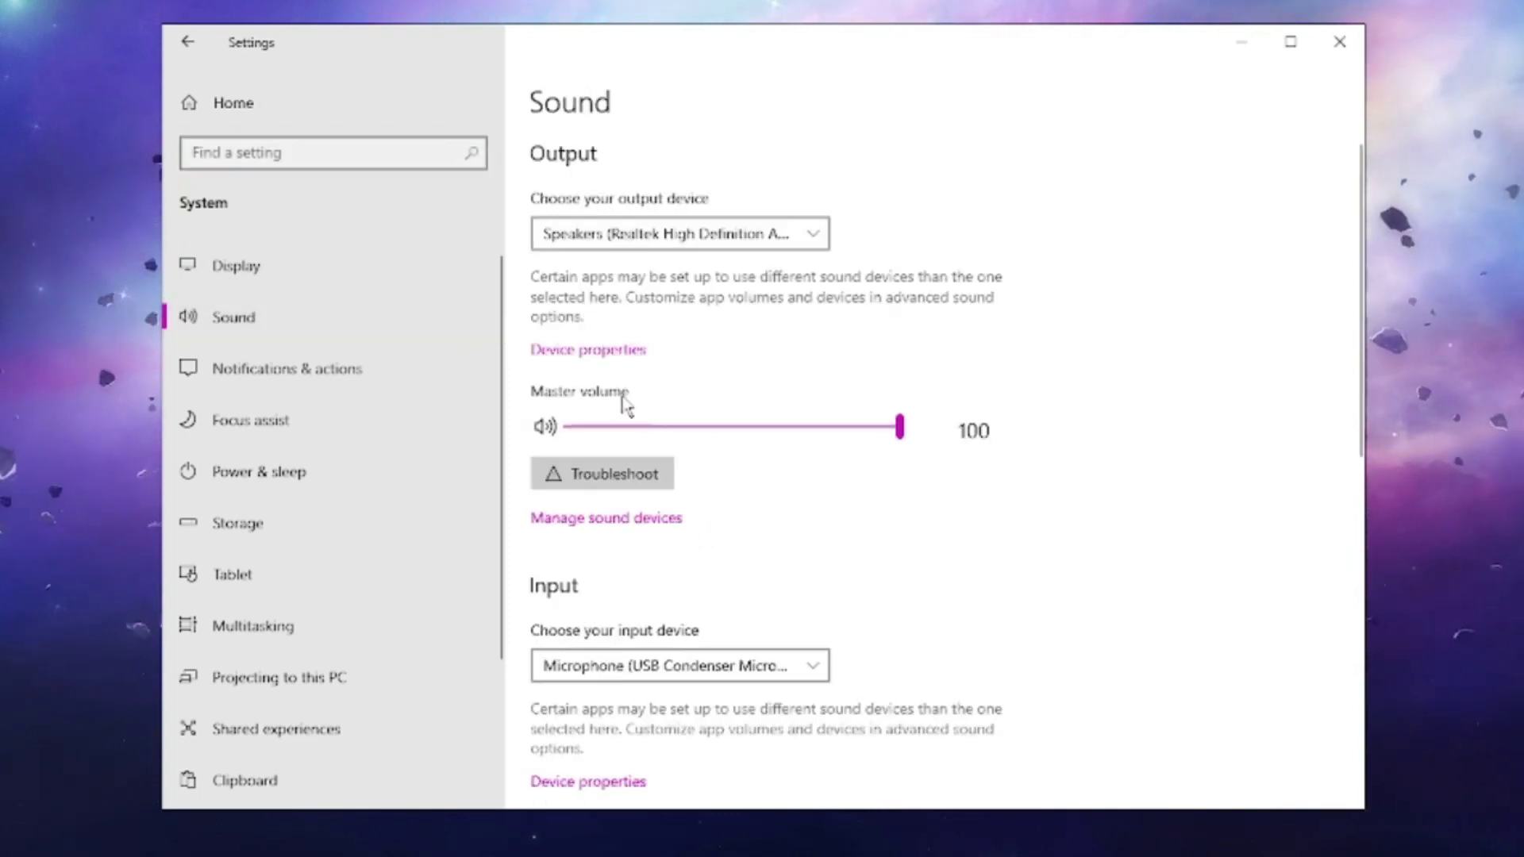
scroll(640, 422, "down", 3)
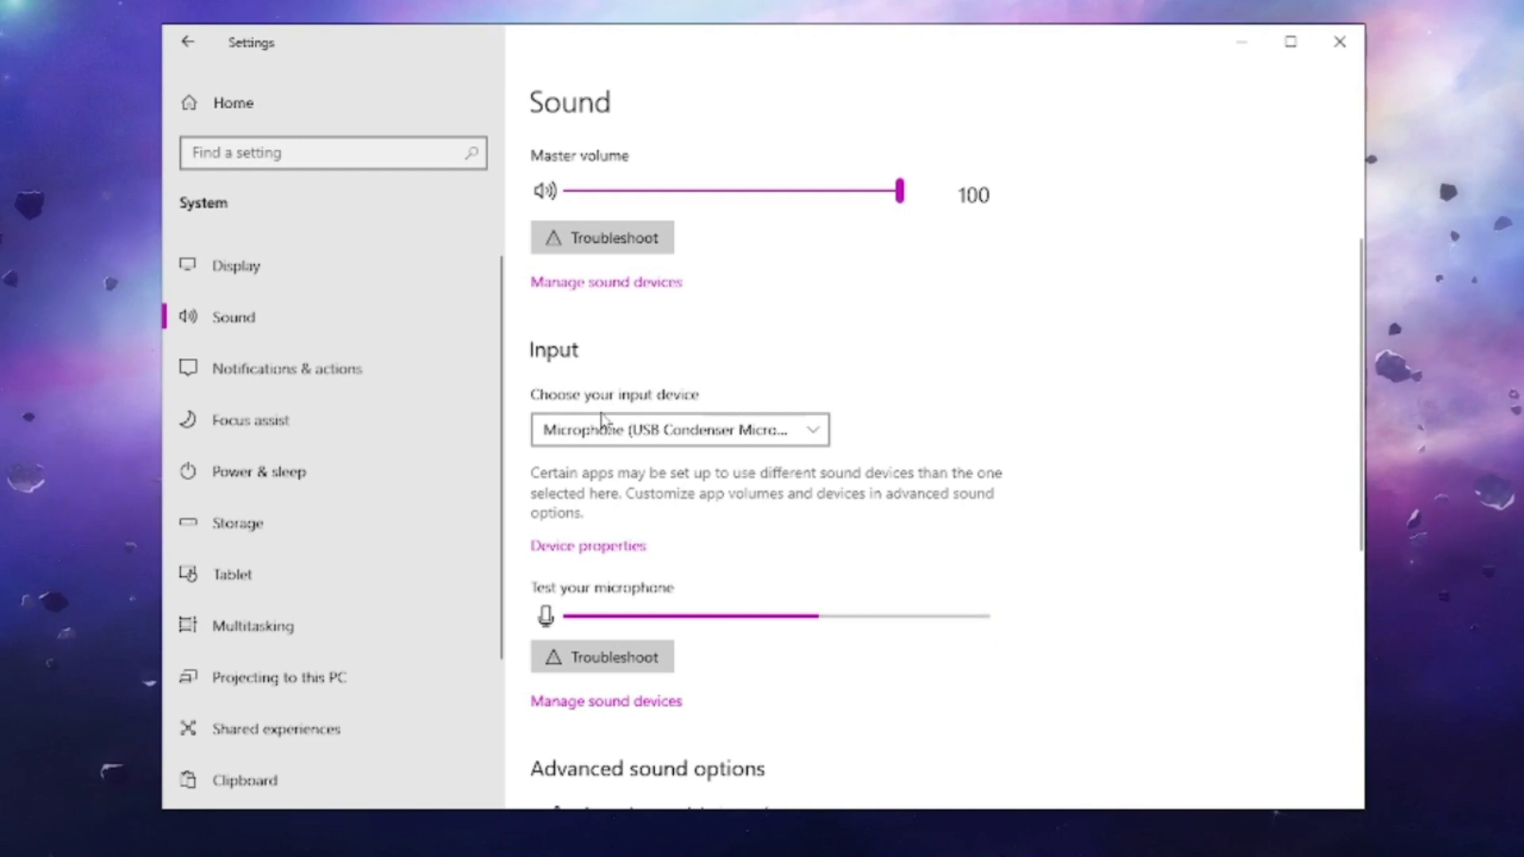
left_click(810, 429)
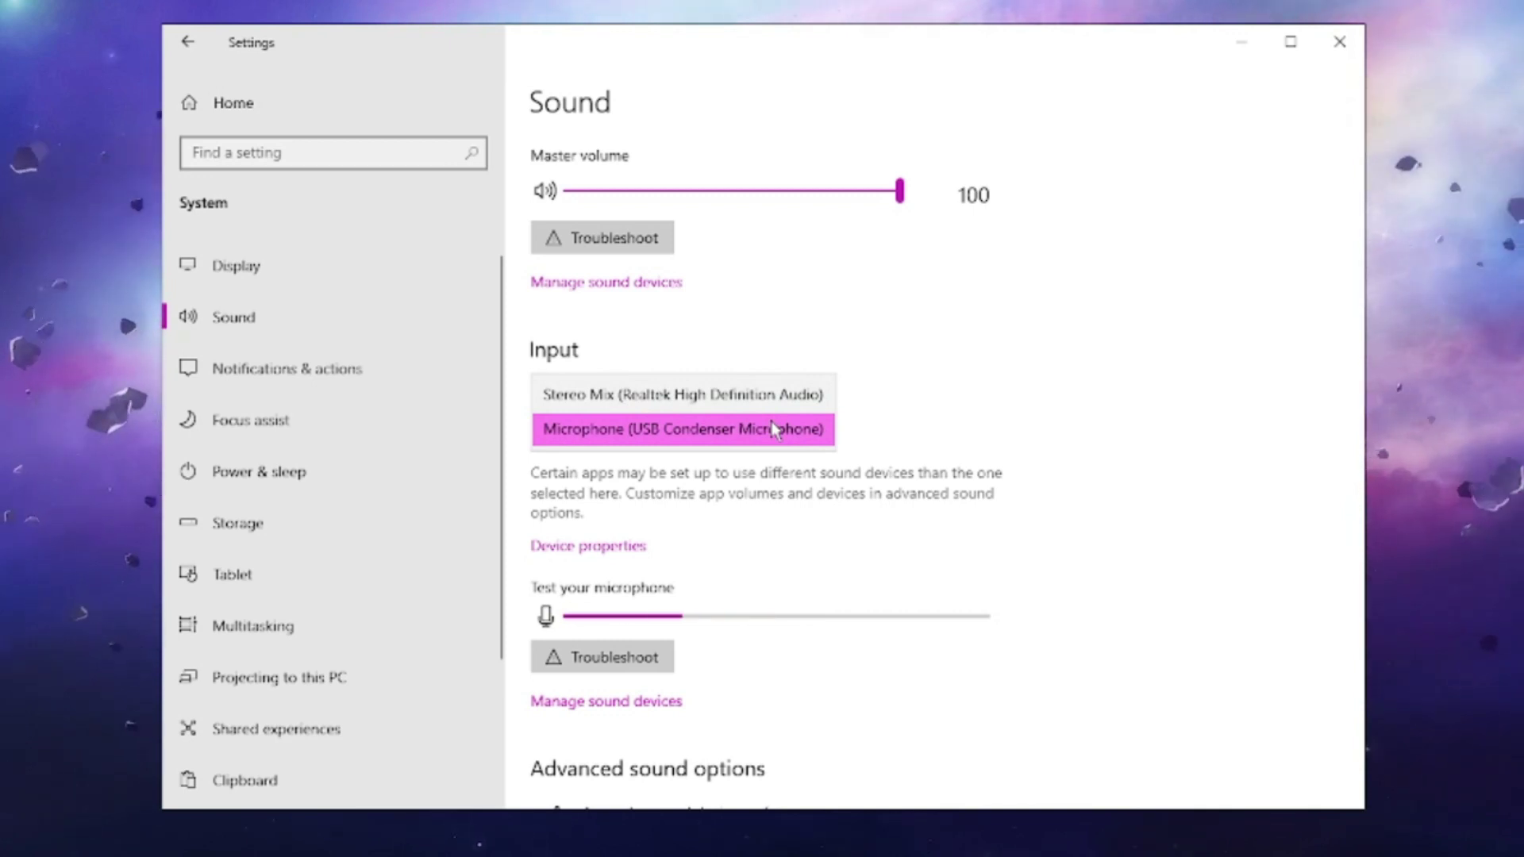
Step: Select Microphone (USB Condenser Microphone) as the Windows input device and check its test bar
left_click(889, 411)
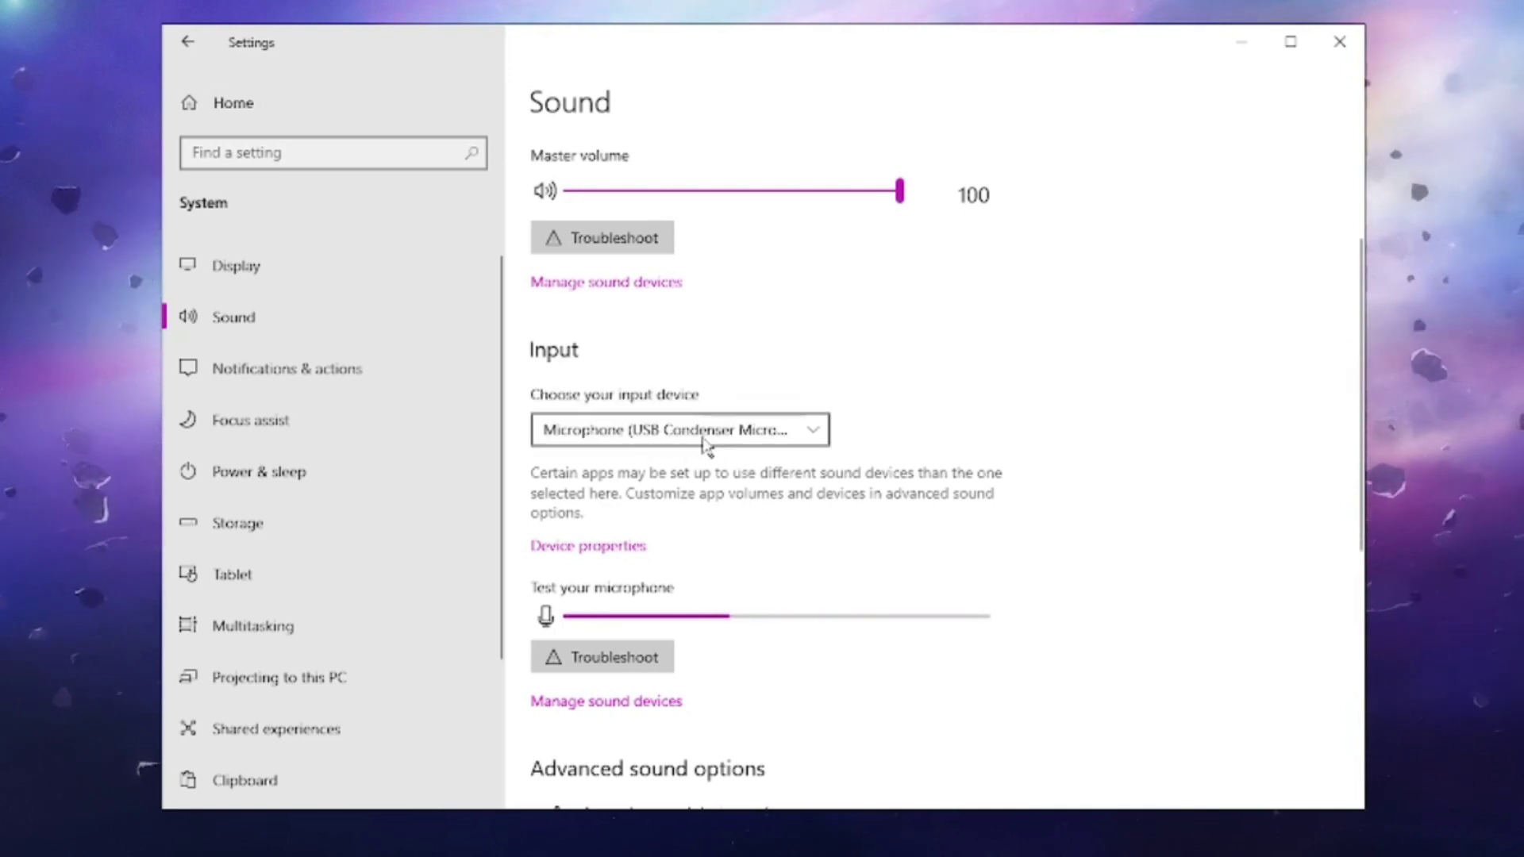
left_click(785, 444)
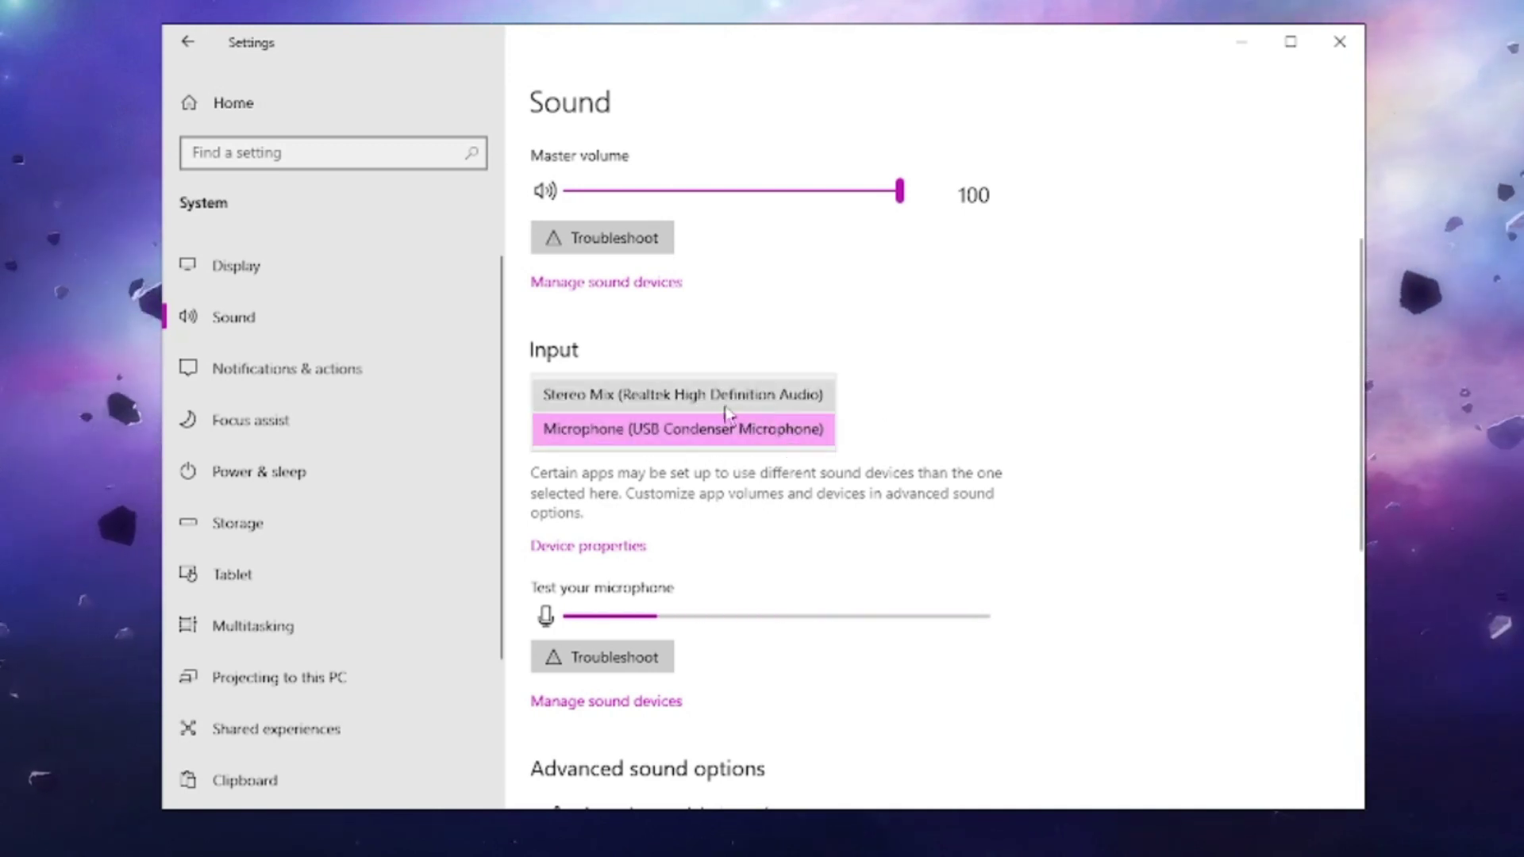
left_click(720, 441)
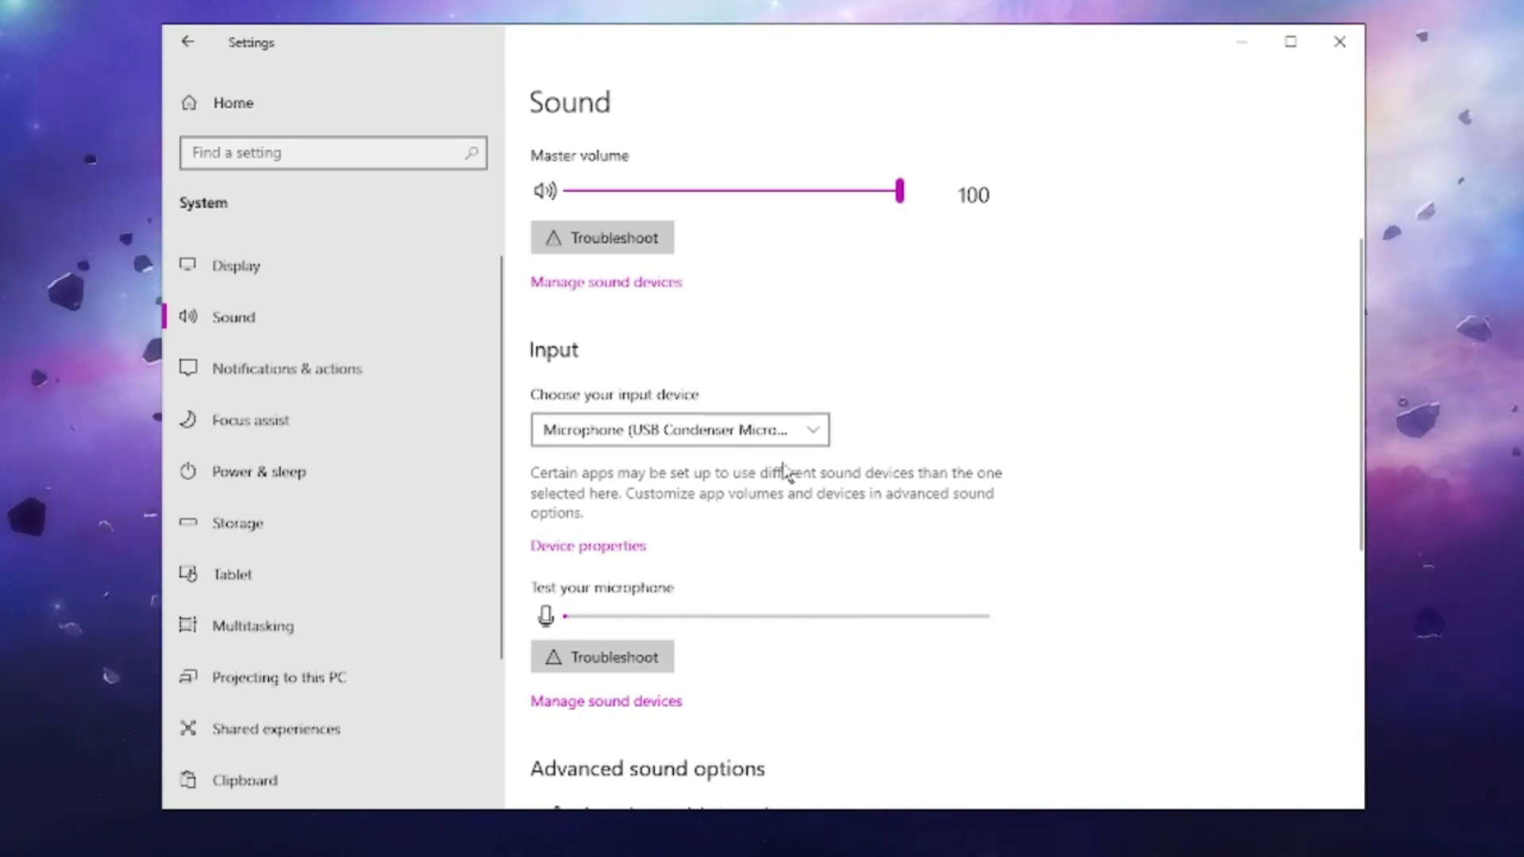
left_click(750, 436)
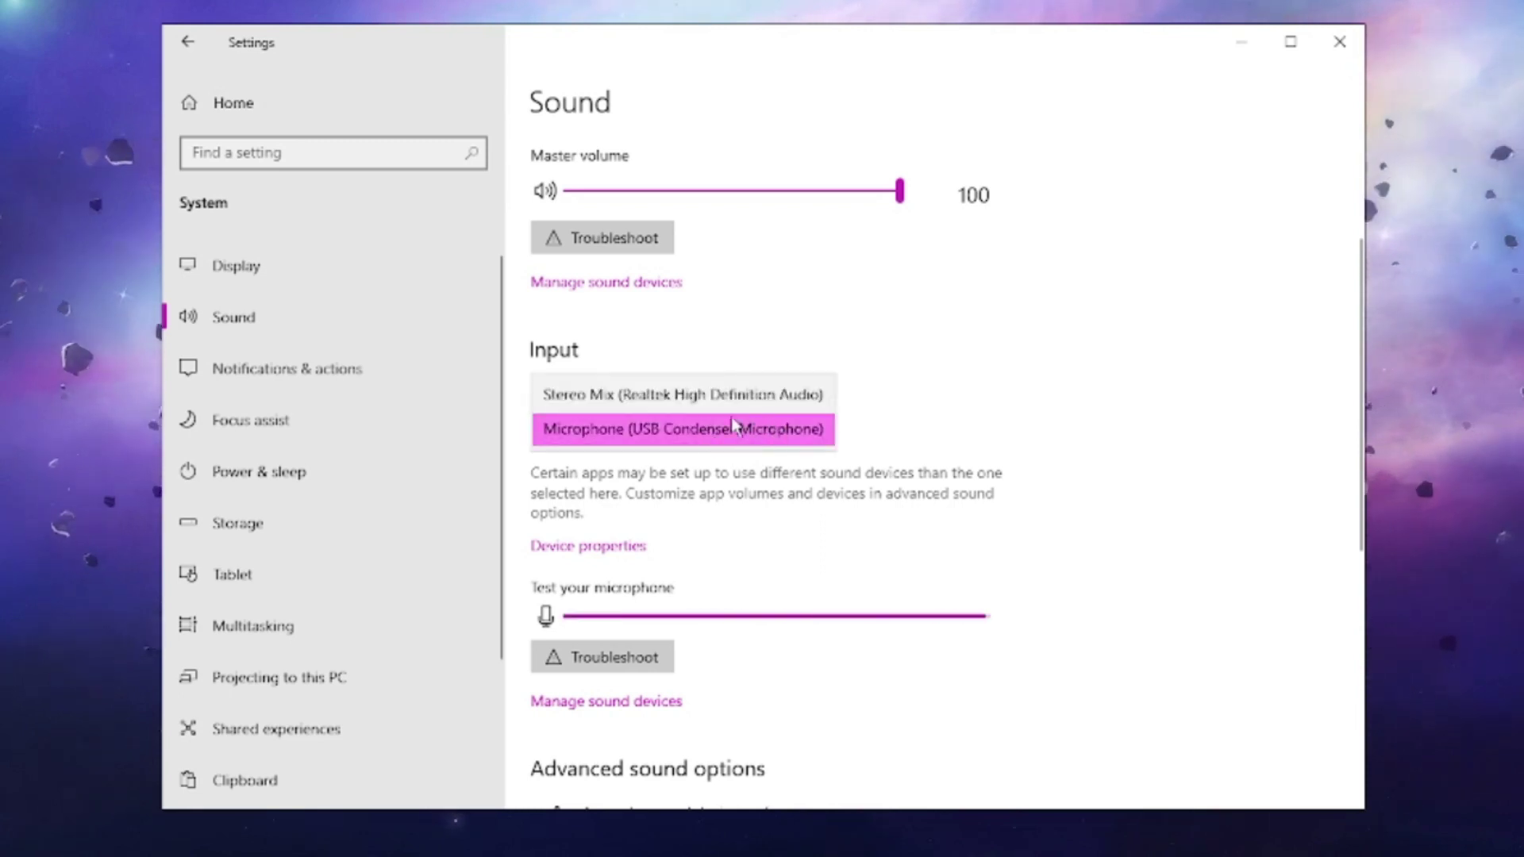
left_click(869, 427)
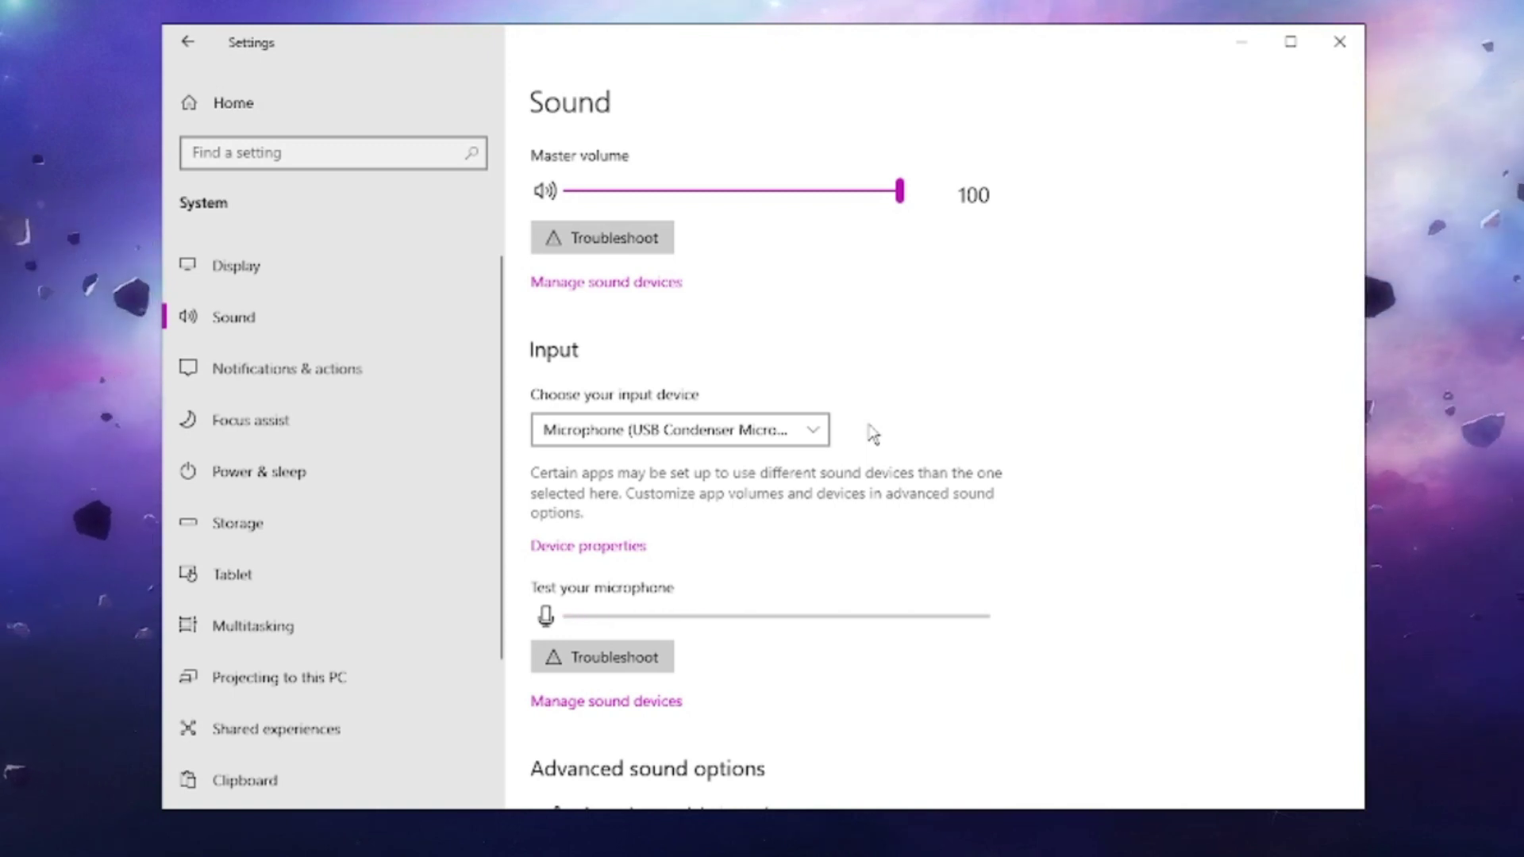
left_click(756, 443)
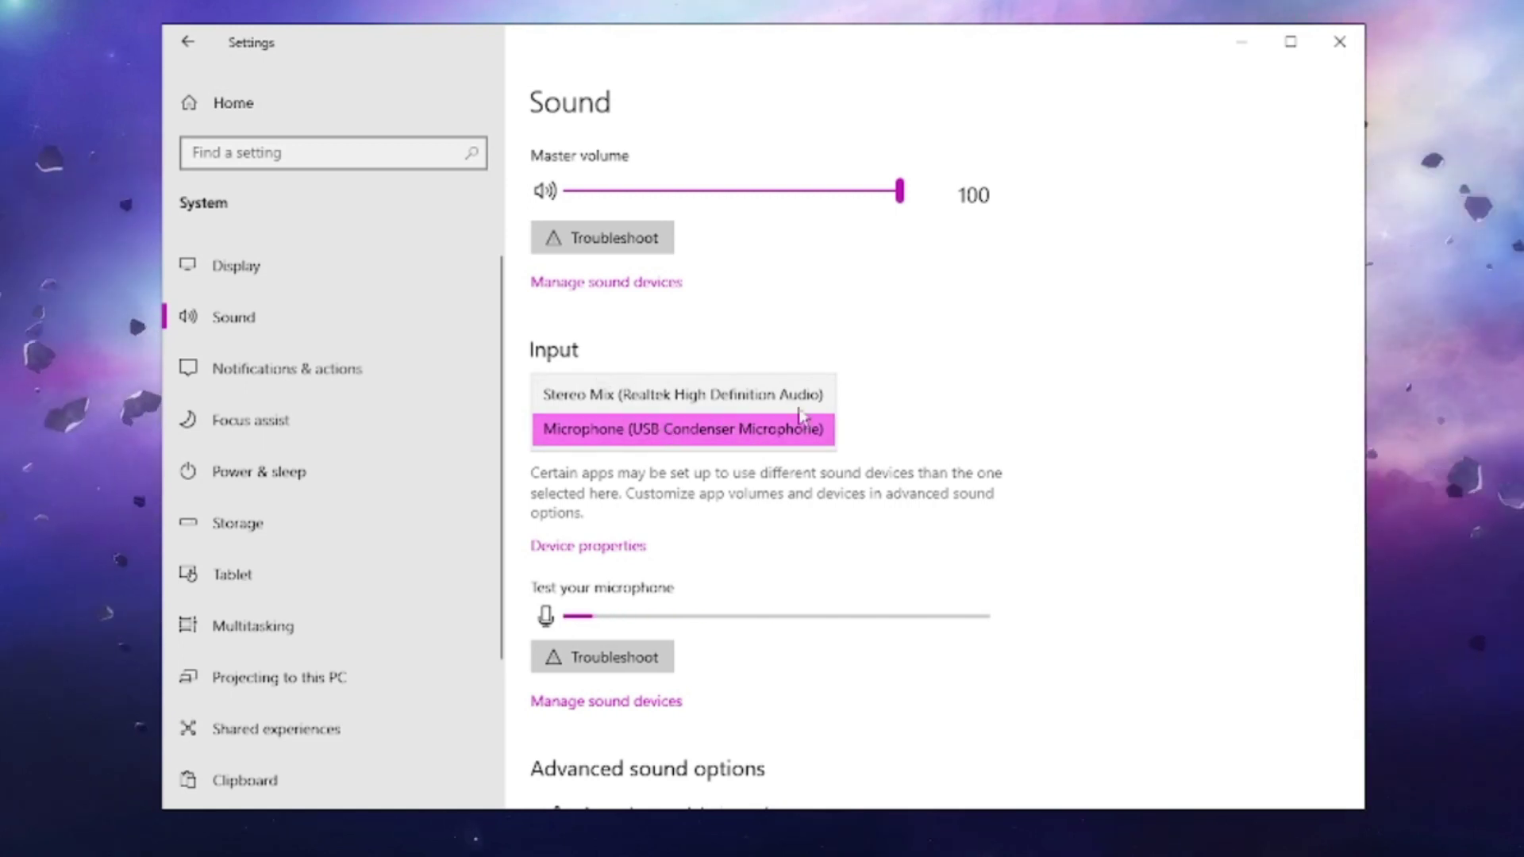
left_click(877, 441)
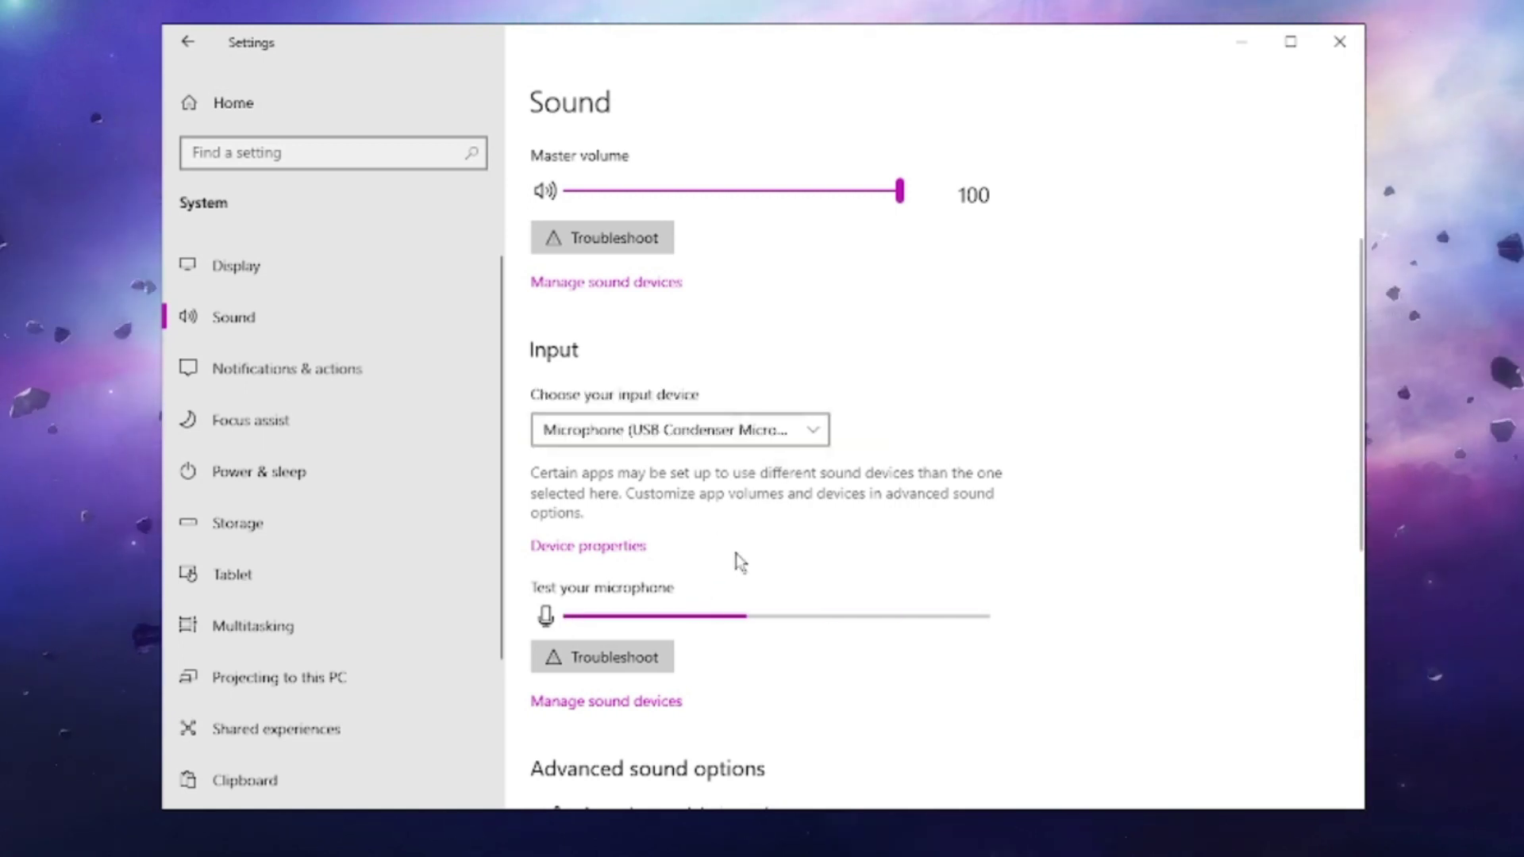
scroll(739, 560, "down", 5)
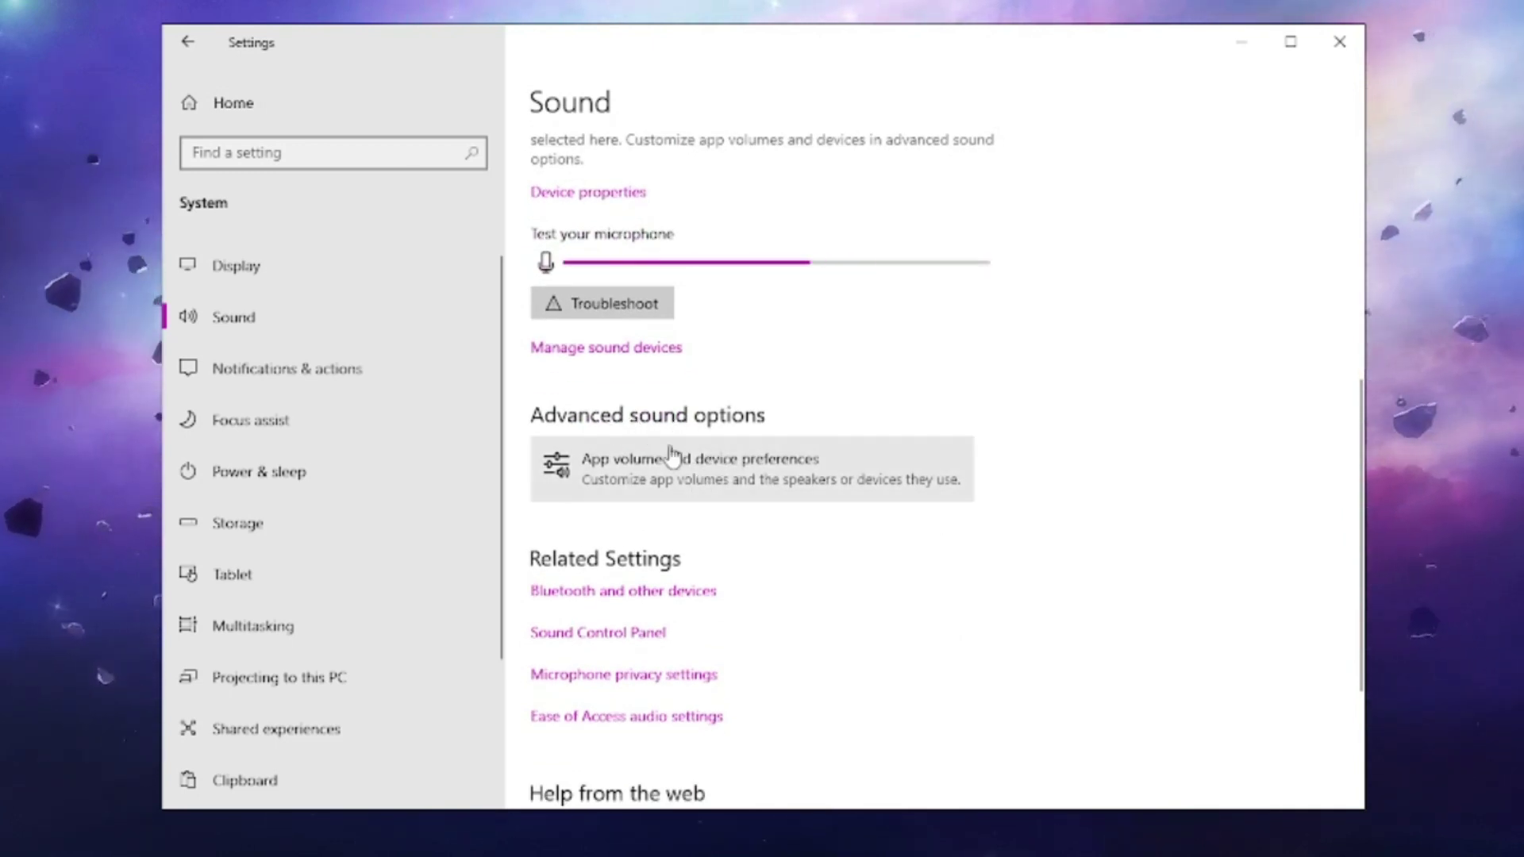
Step: In App volume and device preferences, set Discord's input to the USB Condenser Microphone
left_click(735, 473)
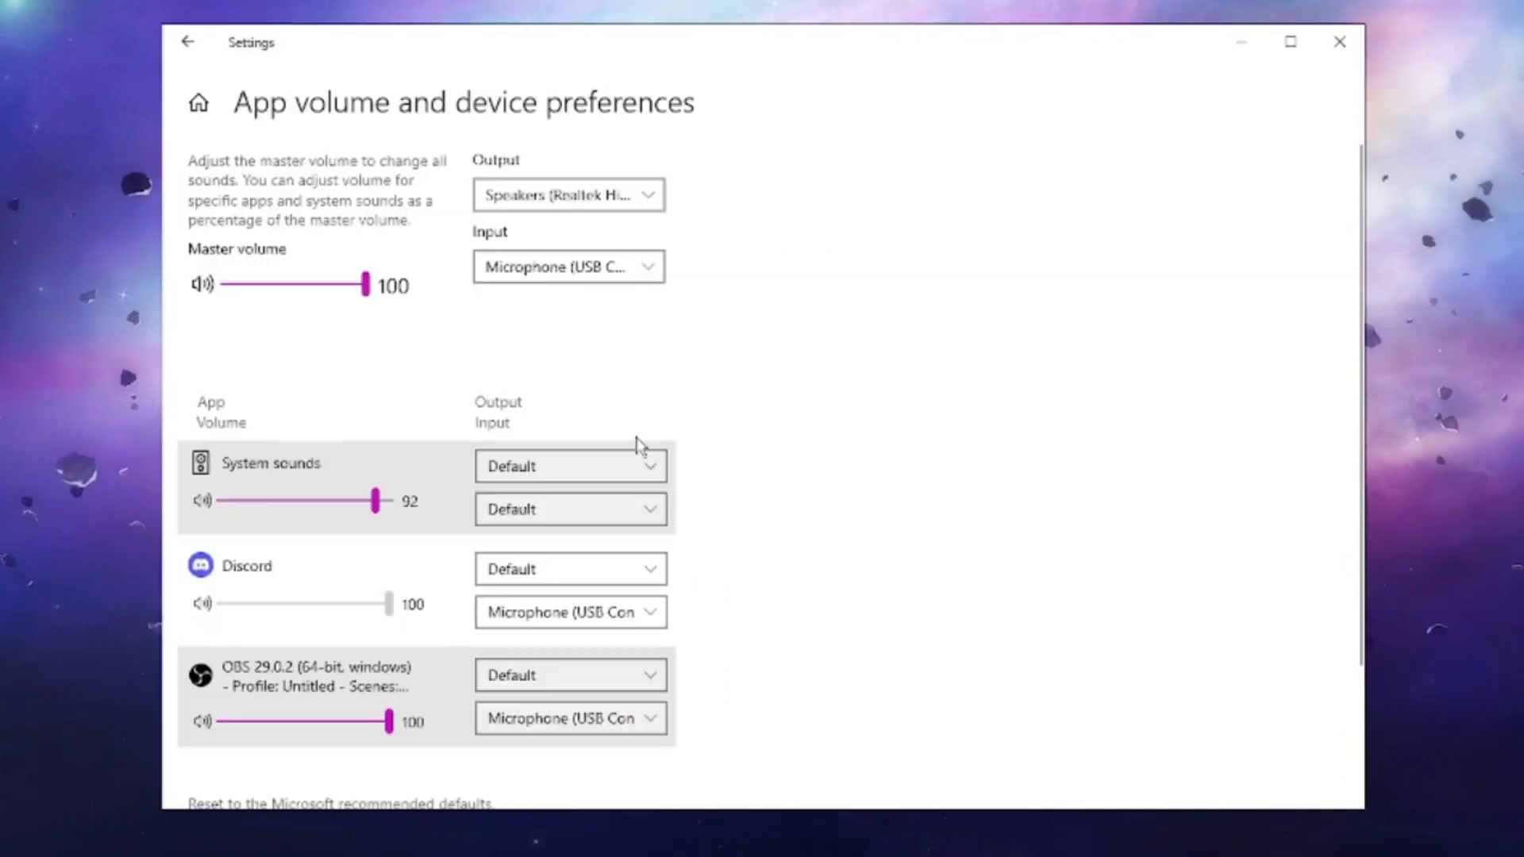
scroll(641, 447, "down", 1)
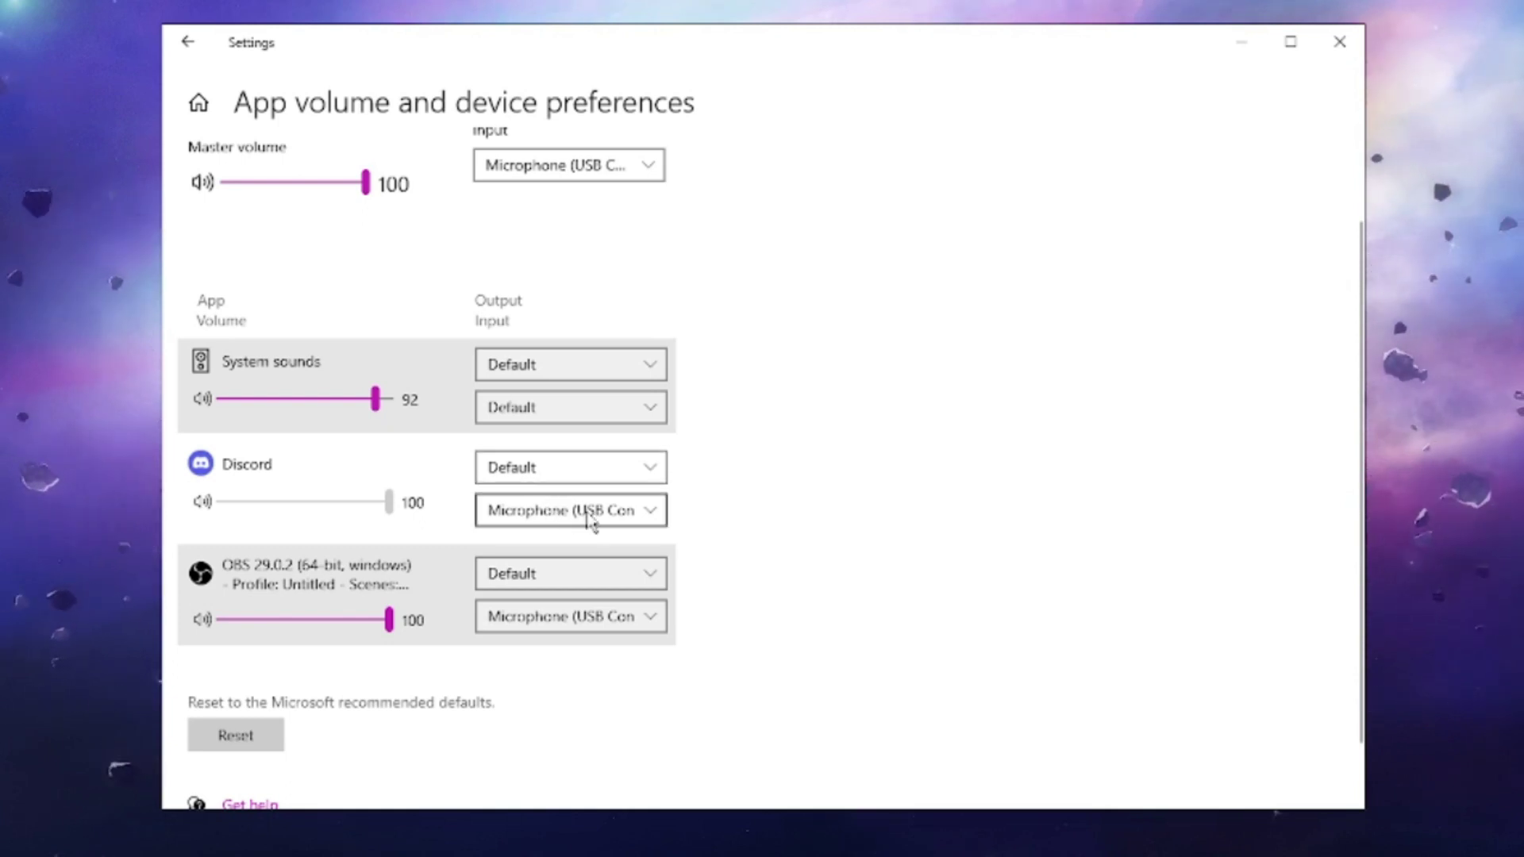
left_click(654, 518)
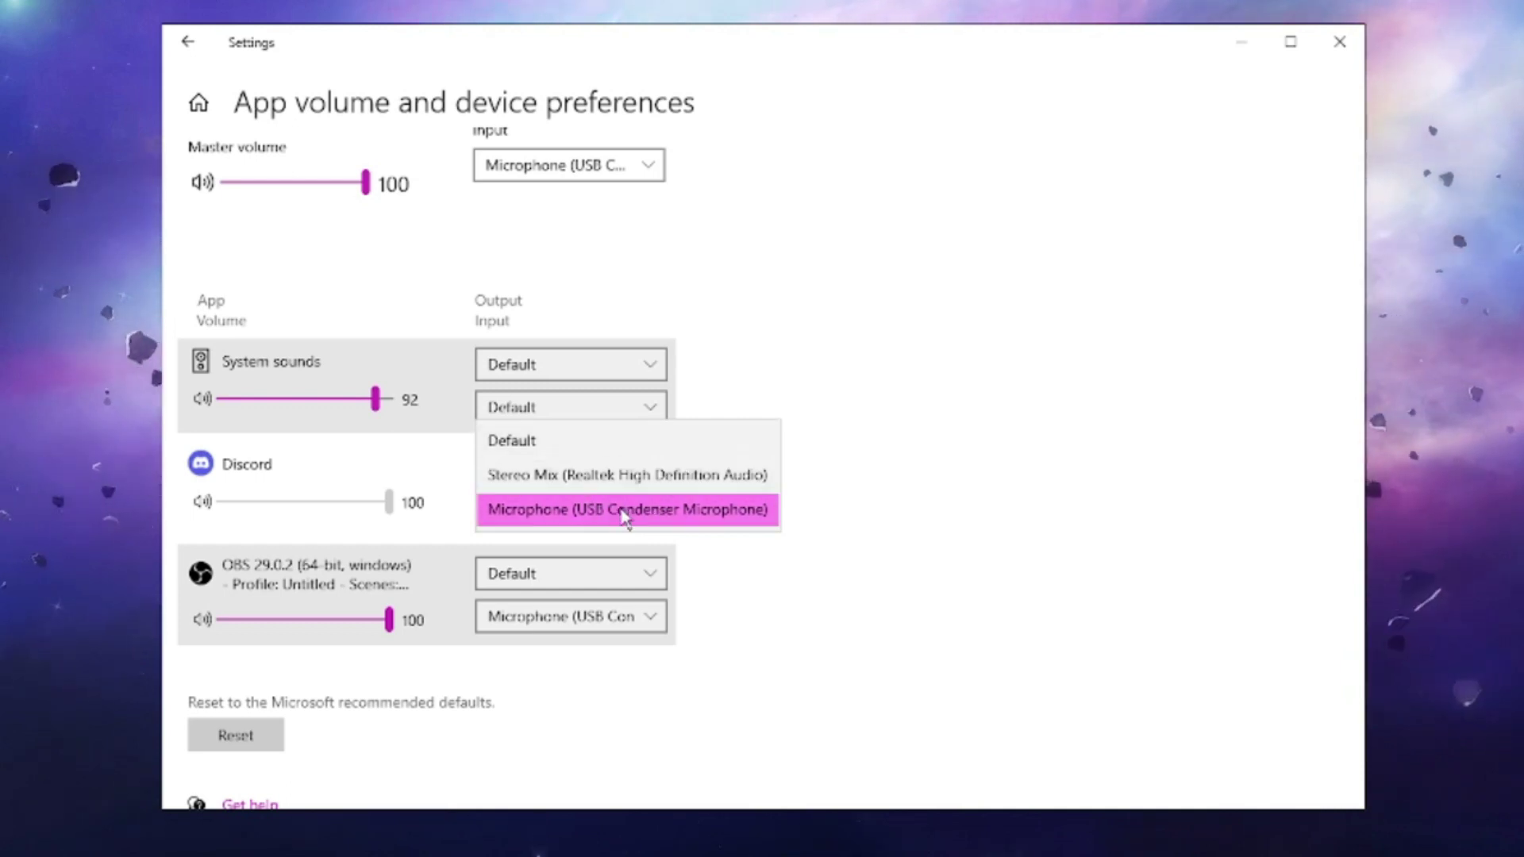
left_click(628, 512)
Step: Set OBS 29.0.2's input to the USB Condenser Microphone and return to Sound settings
scroll(273, 578, "down", 2)
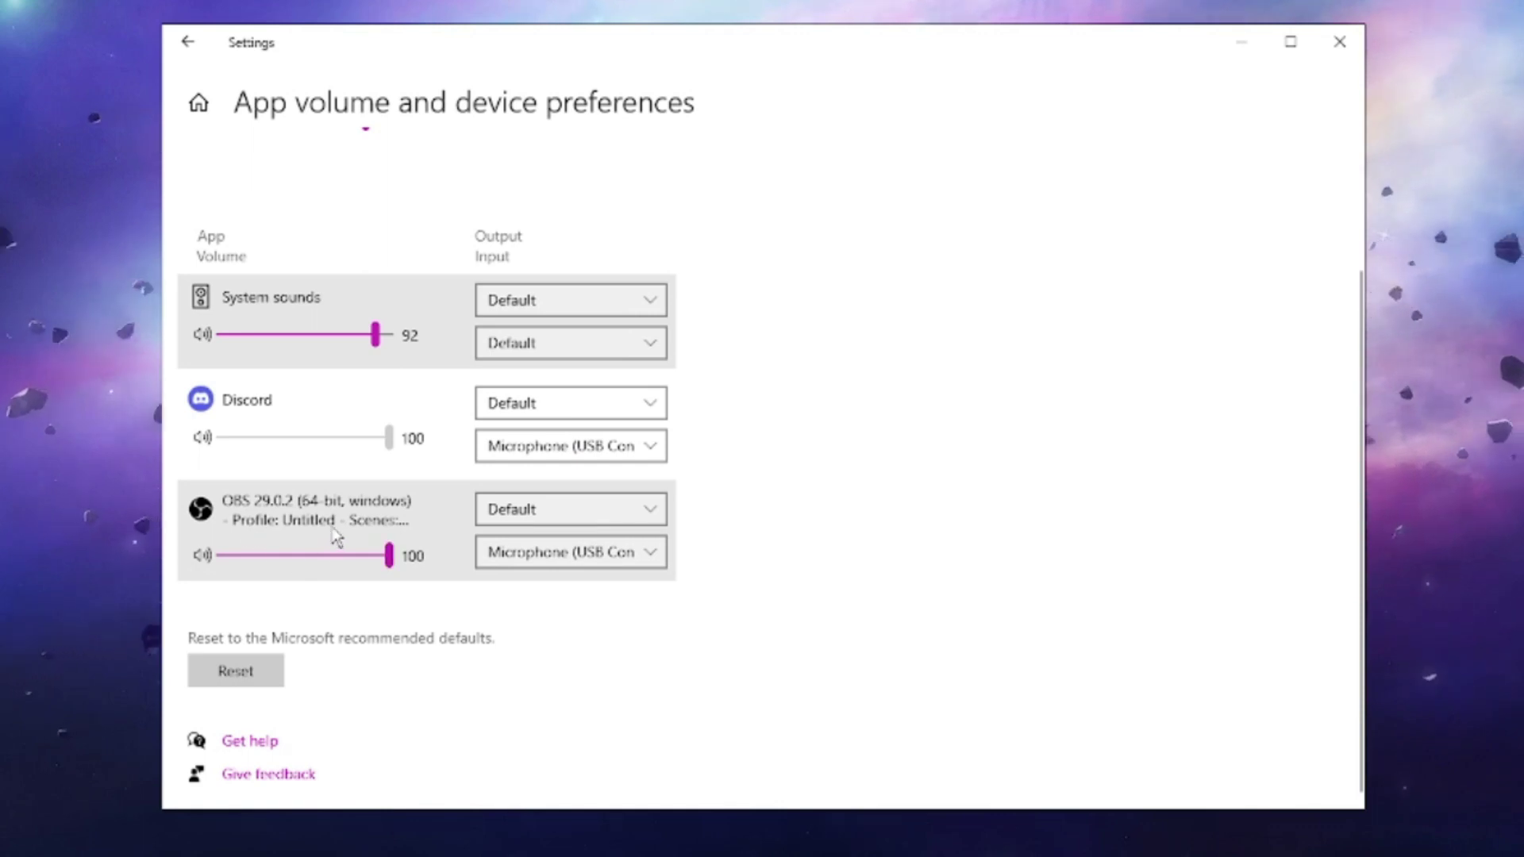
left_click(611, 560)
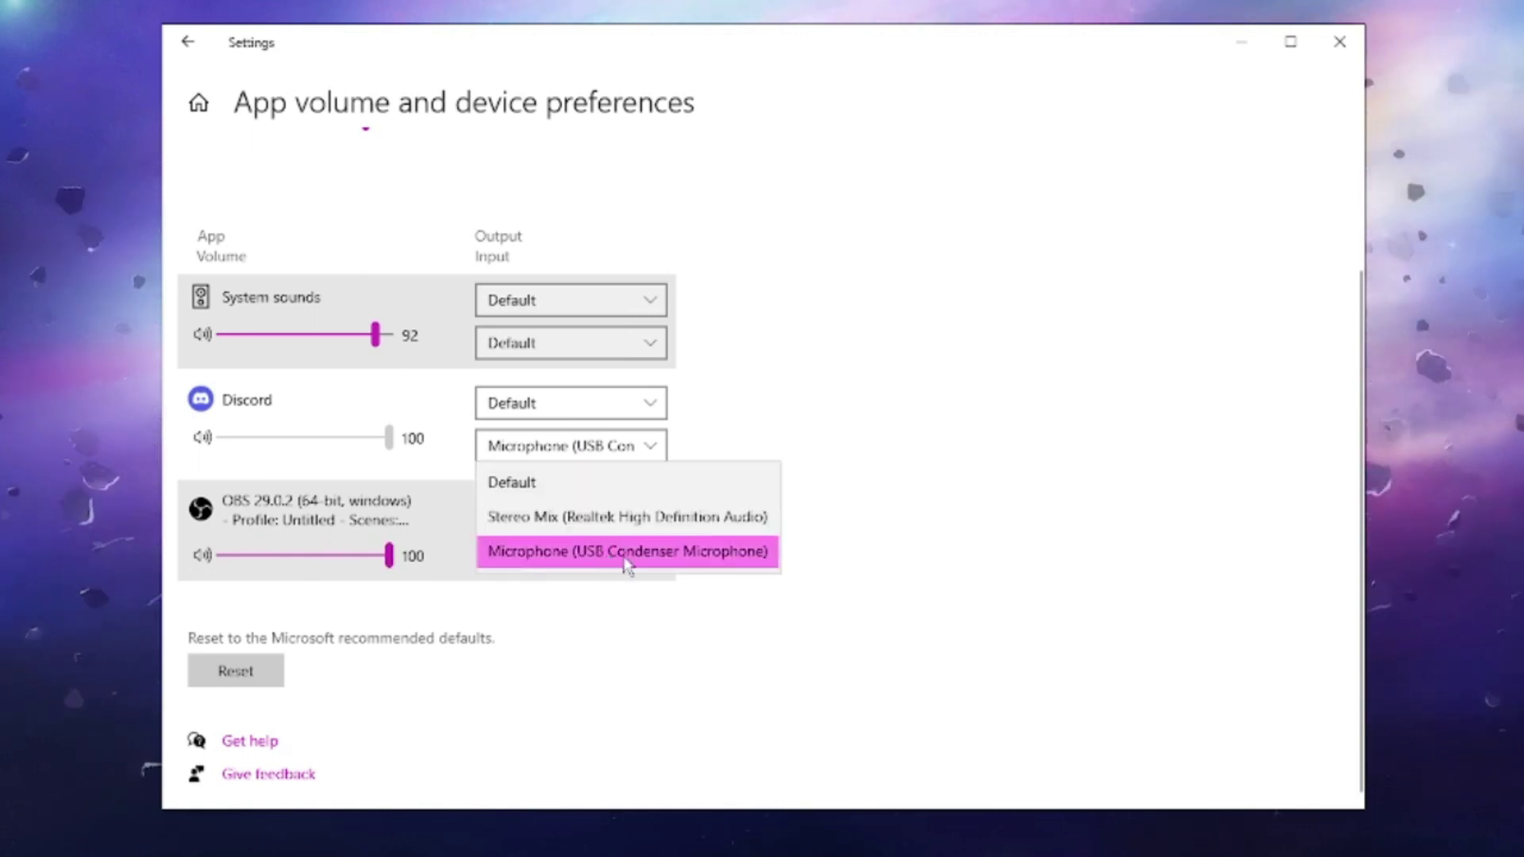
left_click(717, 553)
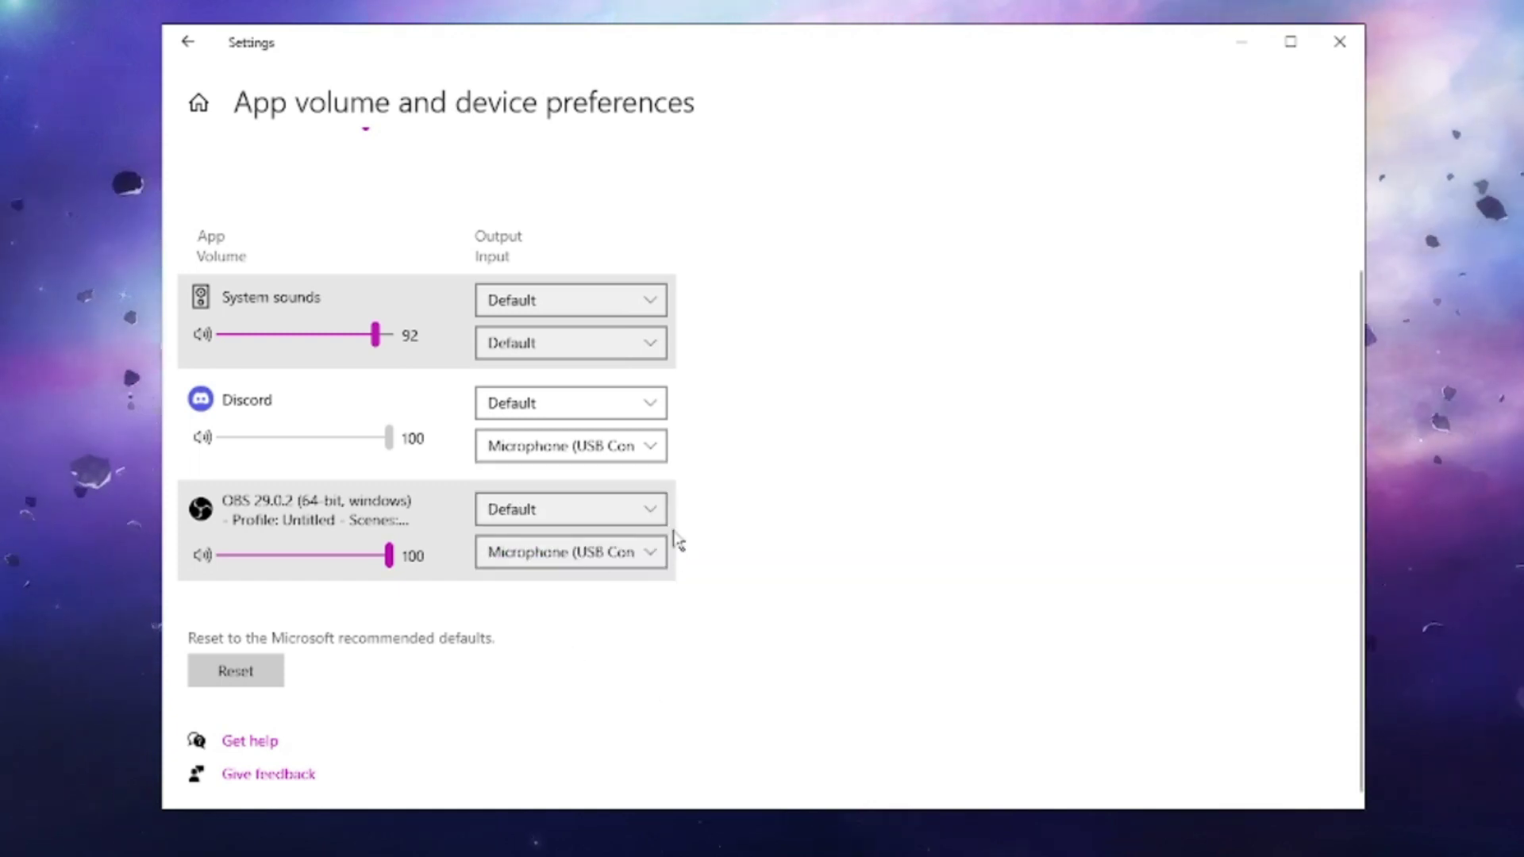
left_click(188, 49)
Step: Go to Privacy > Microphone app permissions from the Settings home
left_click(189, 51)
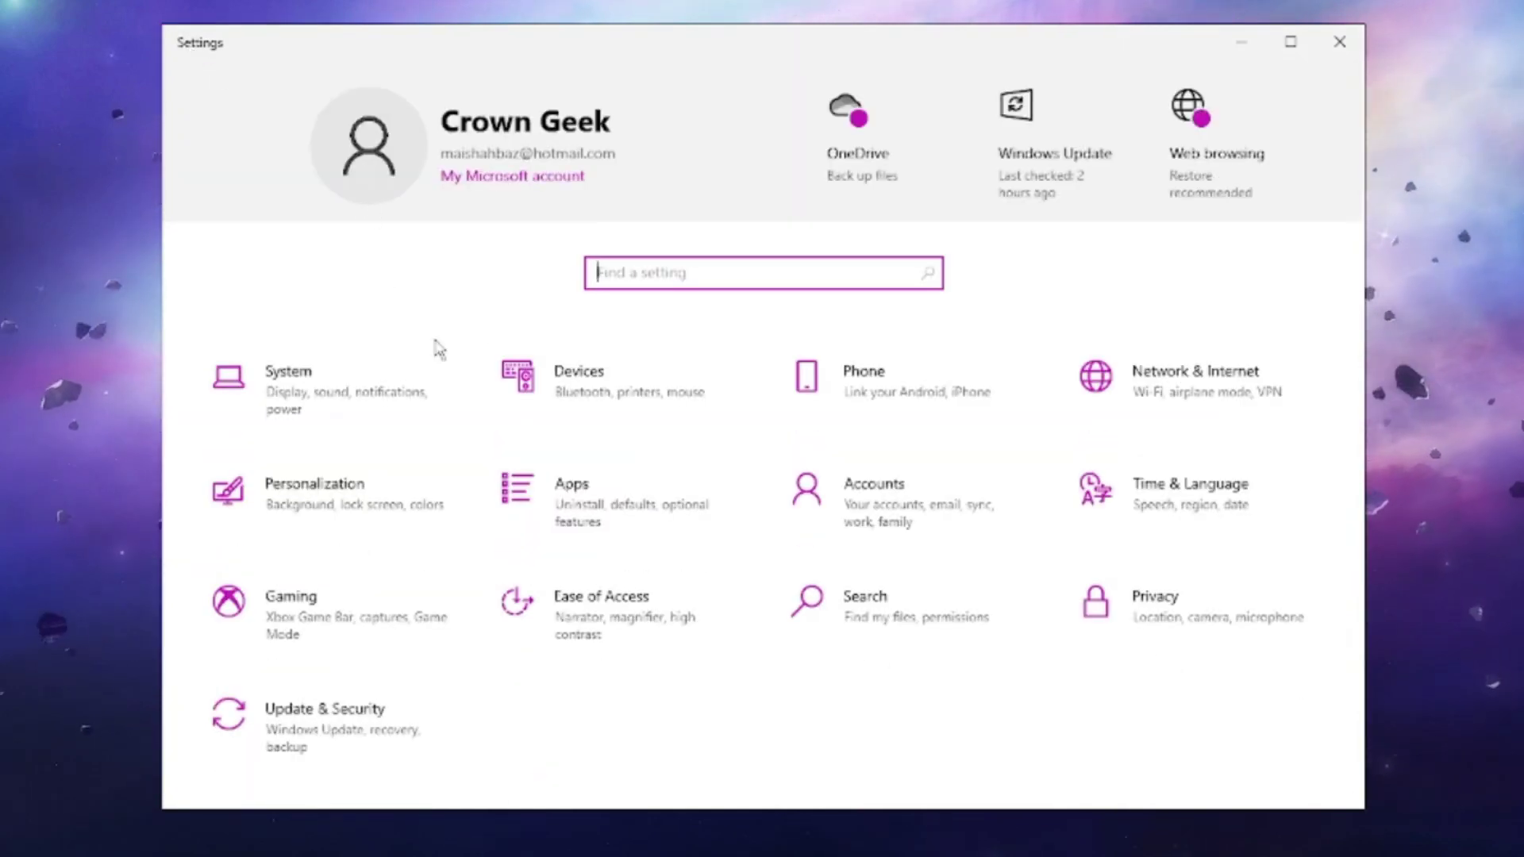
left_click(1188, 618)
scroll(278, 393, "down", 1)
scroll(276, 395, "down", 3)
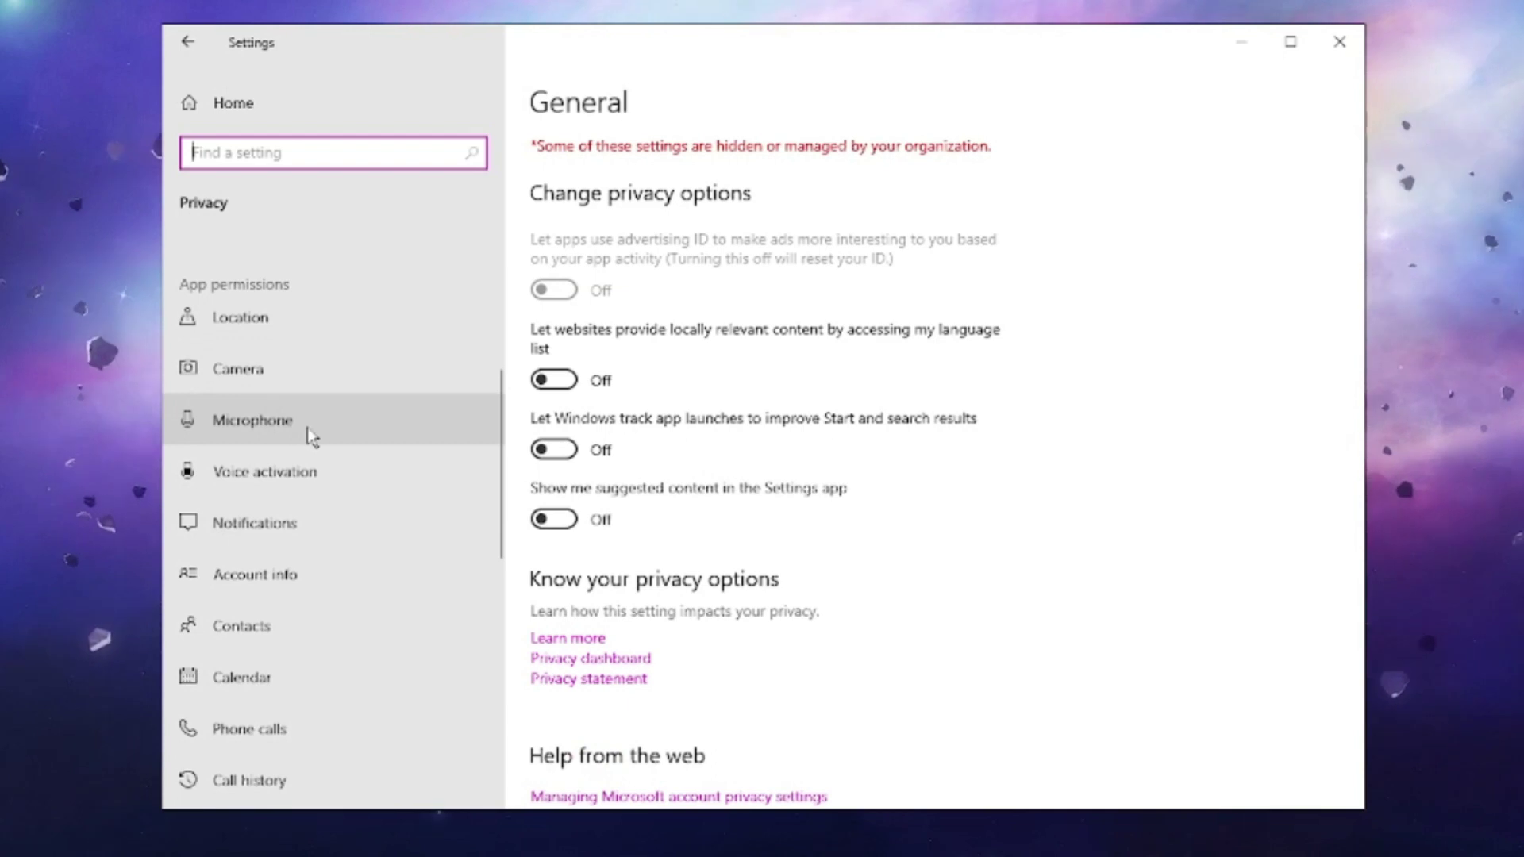
left_click(308, 432)
Step: Switch Skype's microphone access On and return to Settings Home
scroll(611, 382, "down", 2)
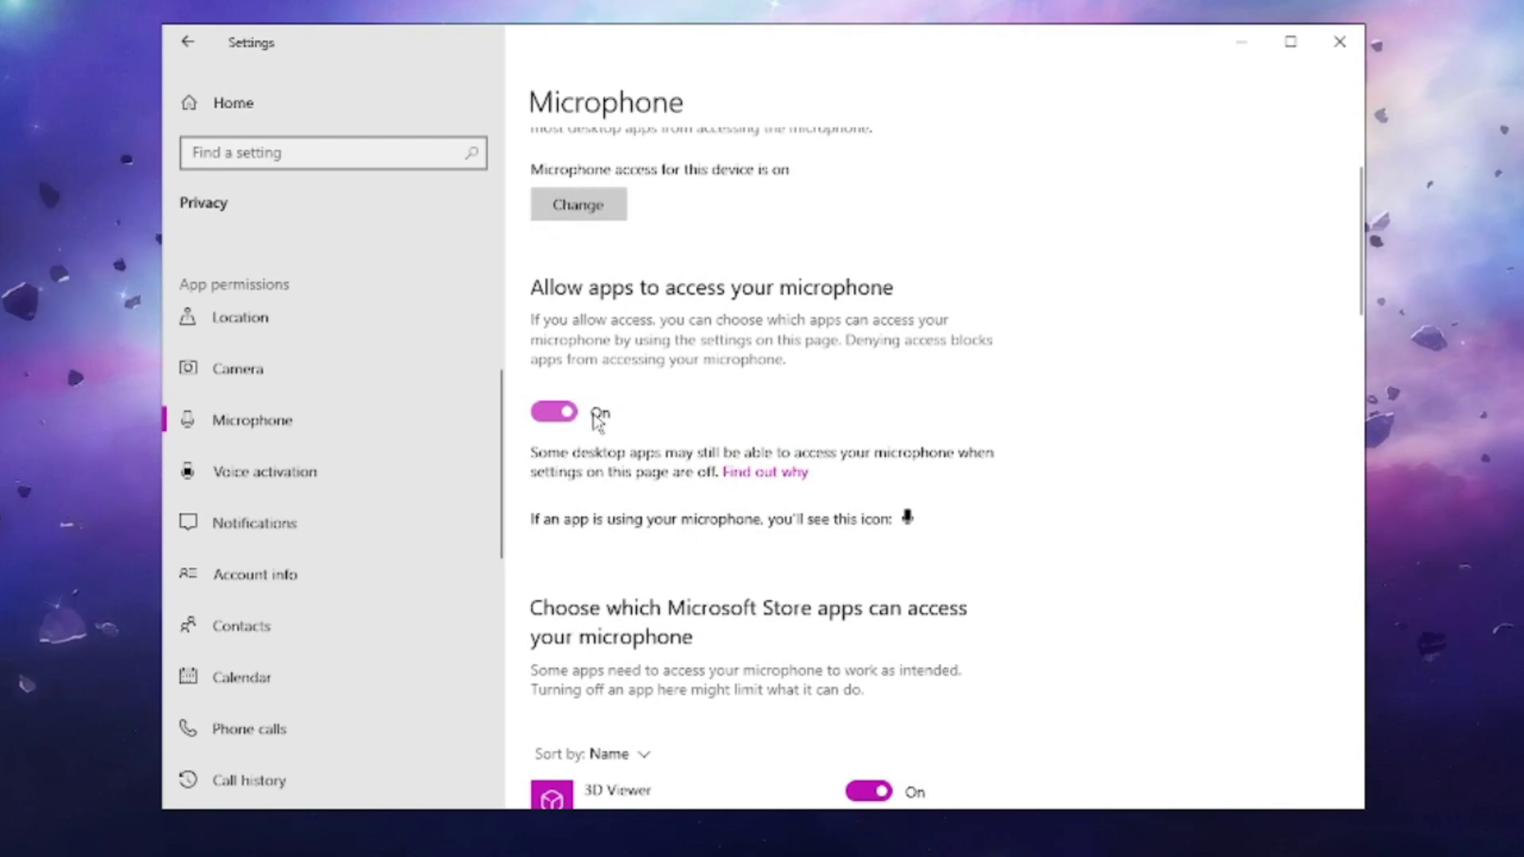
scroll(591, 418, "down", 6)
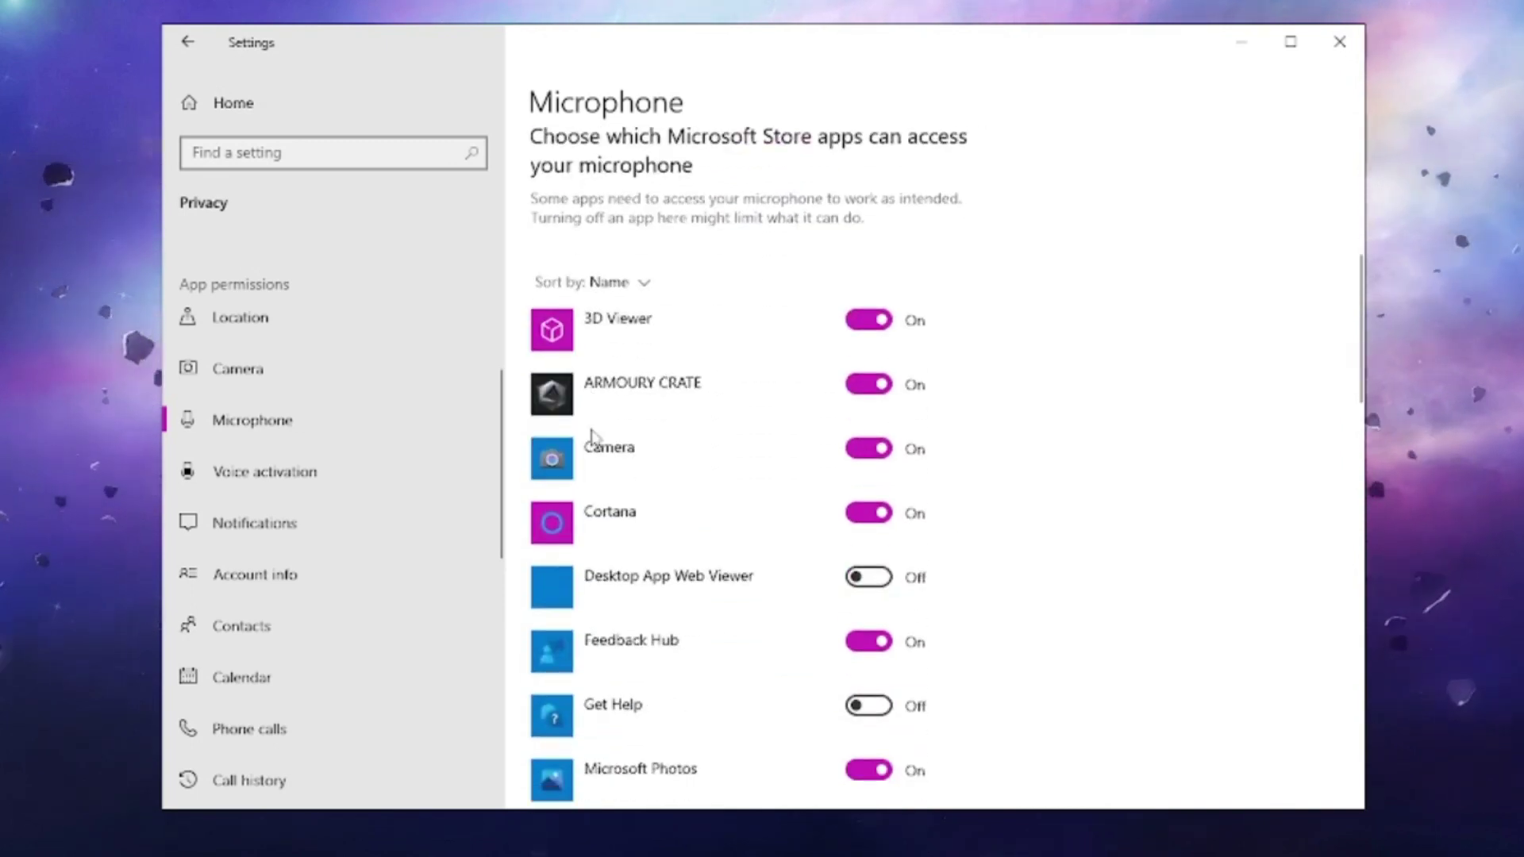
scroll(683, 424, "down", 3)
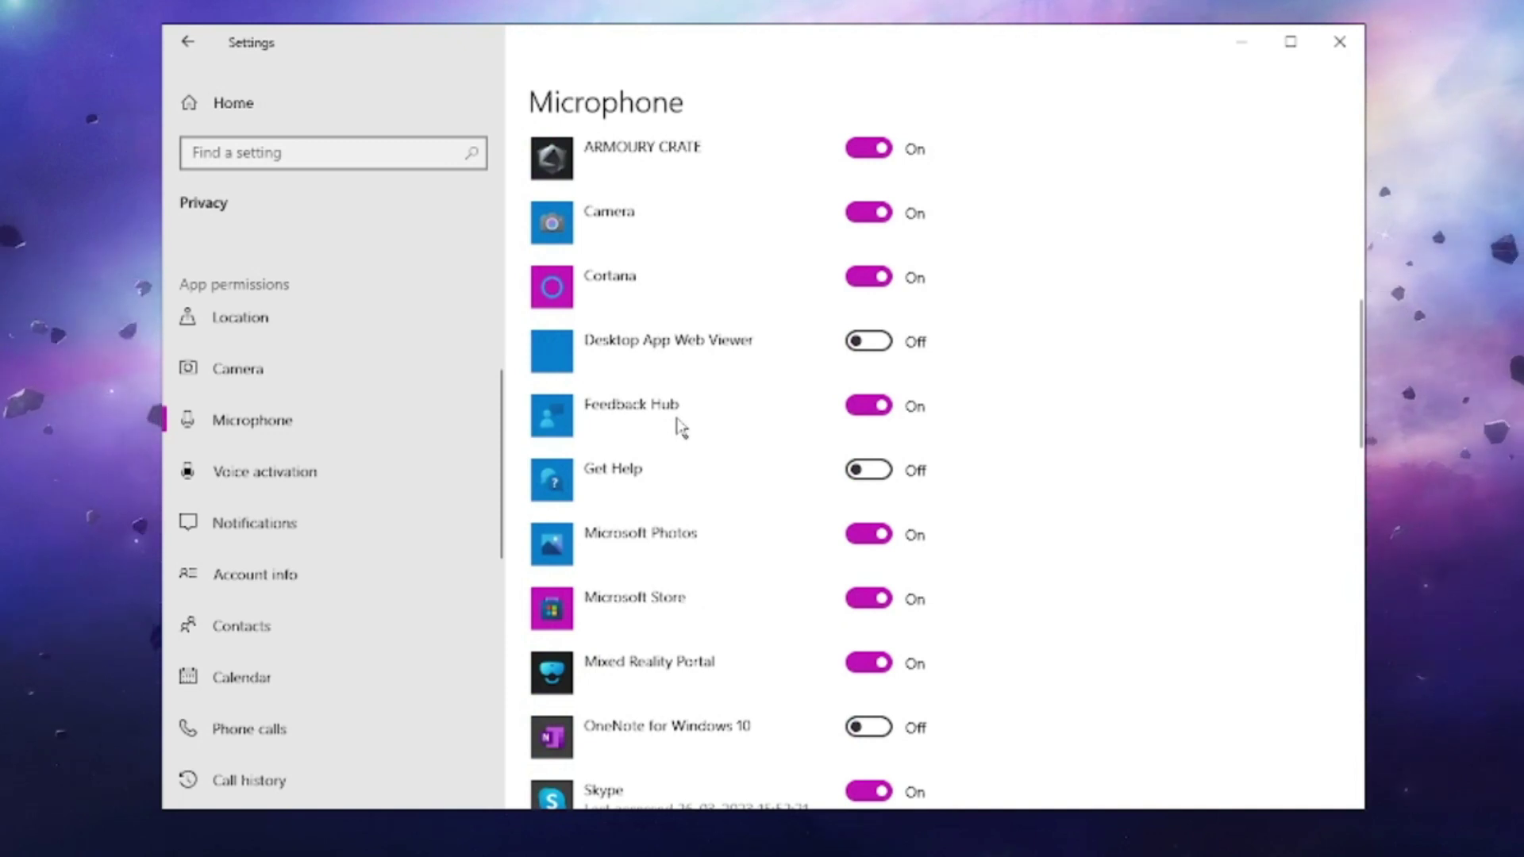
scroll(679, 427, "down", 6)
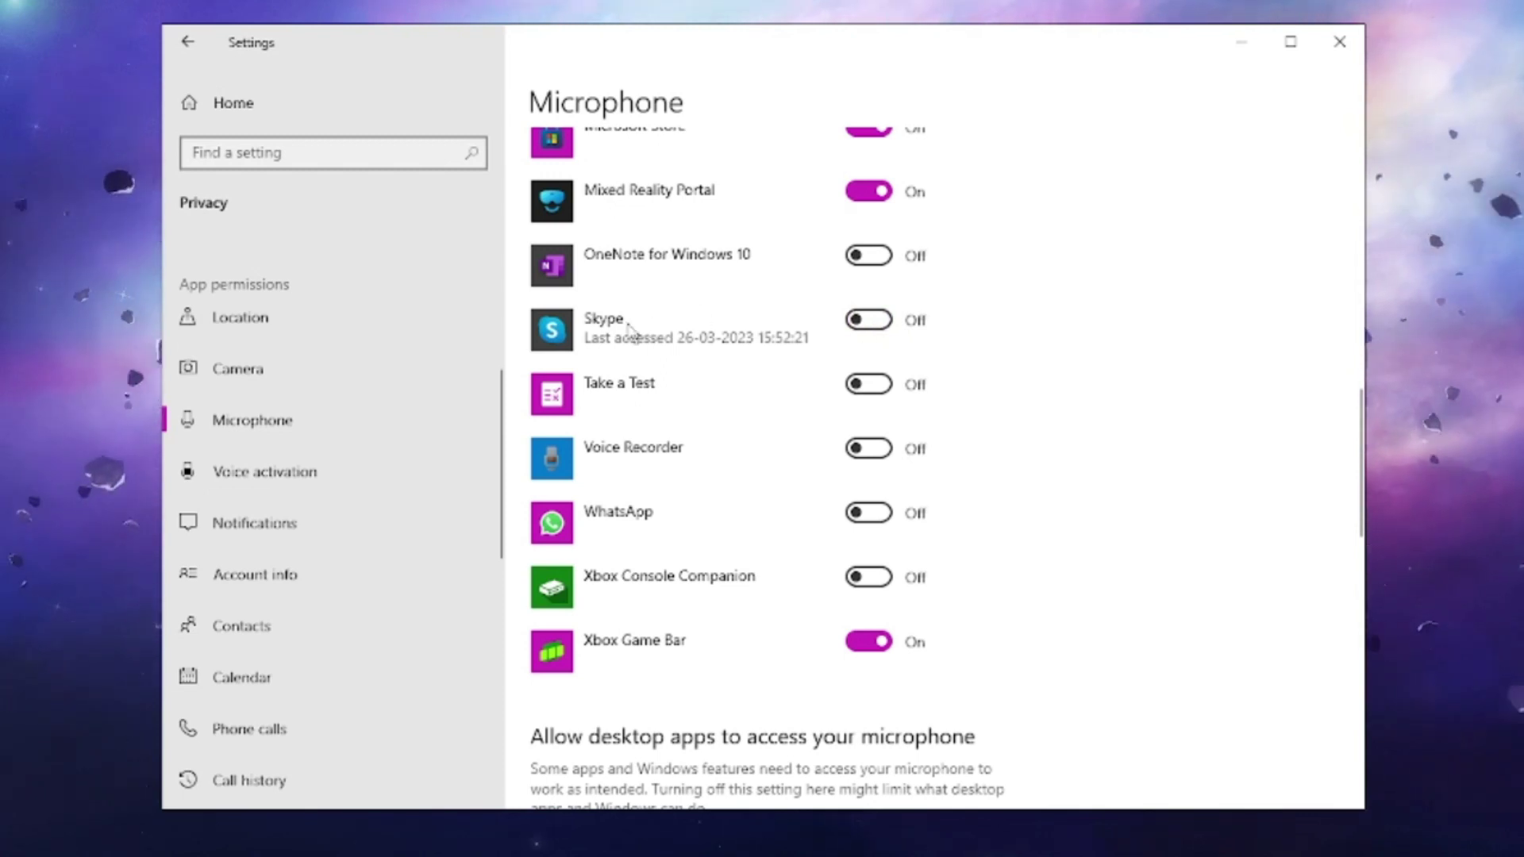
left_click(862, 327)
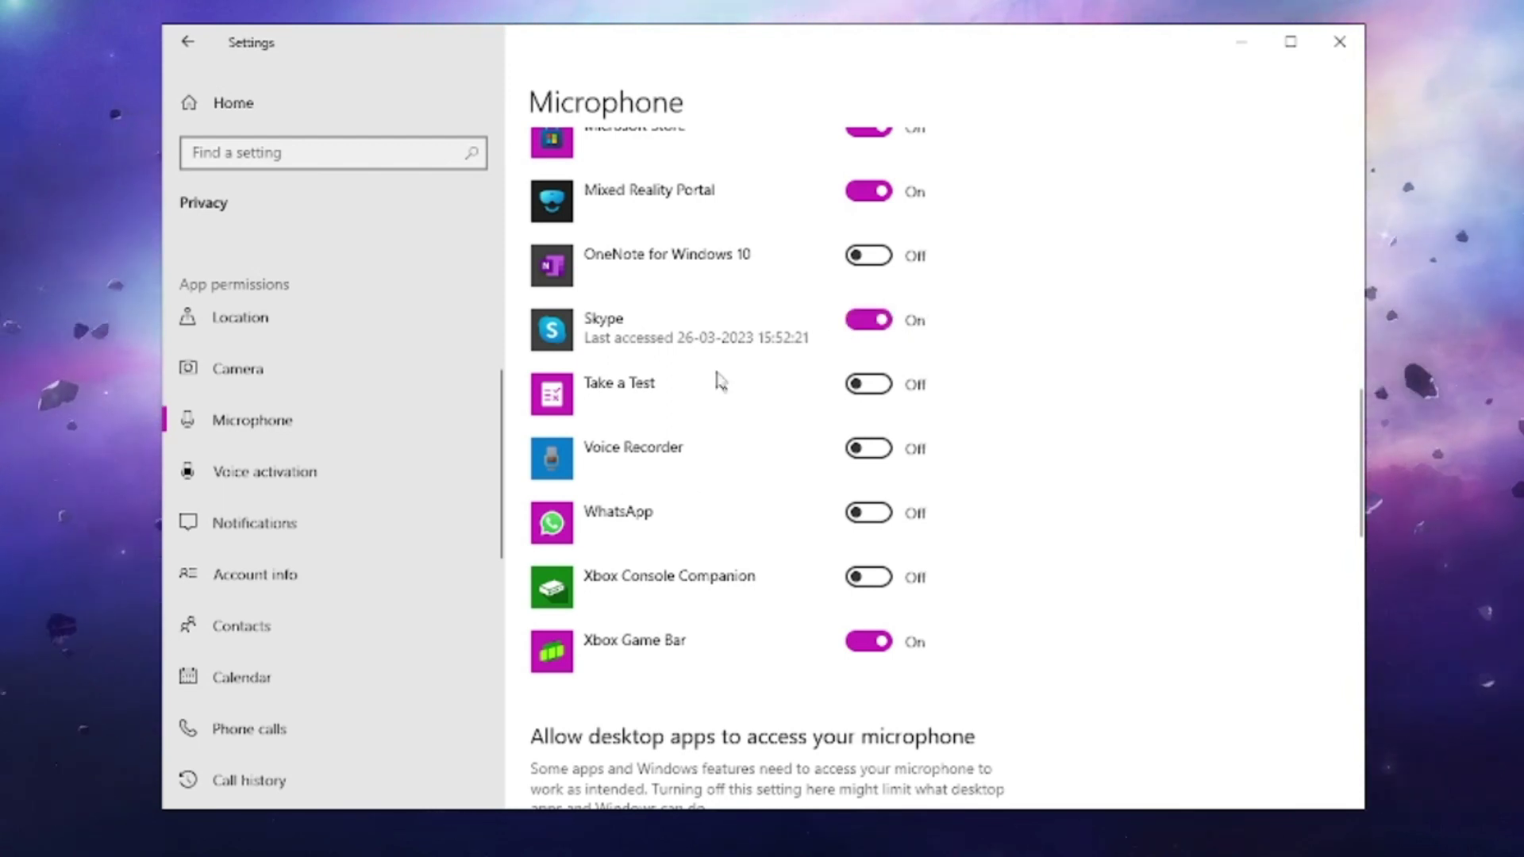
scroll(720, 382, "up", 4)
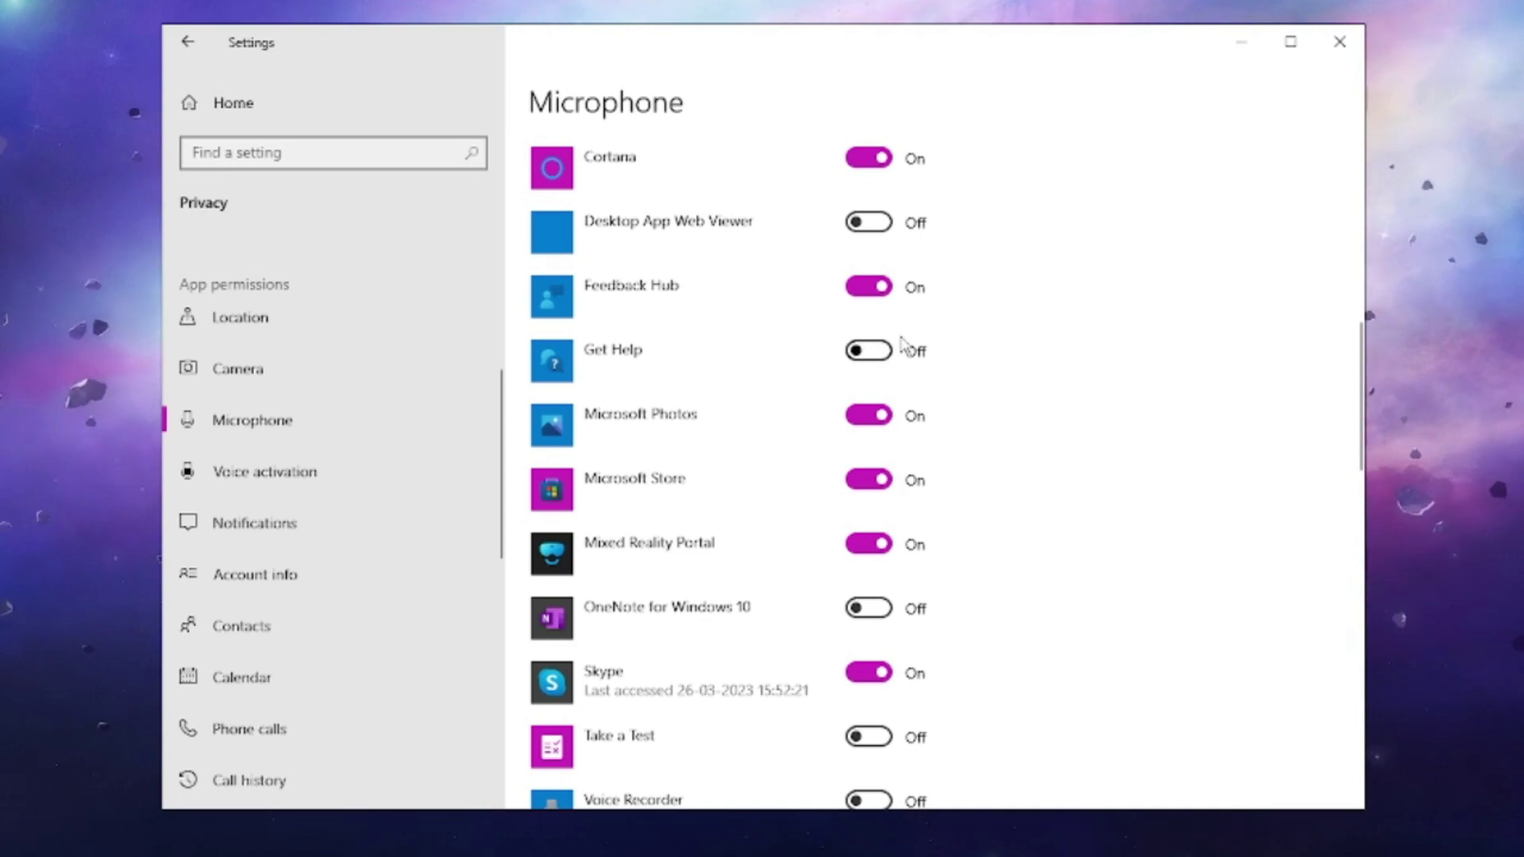
left_click(190, 44)
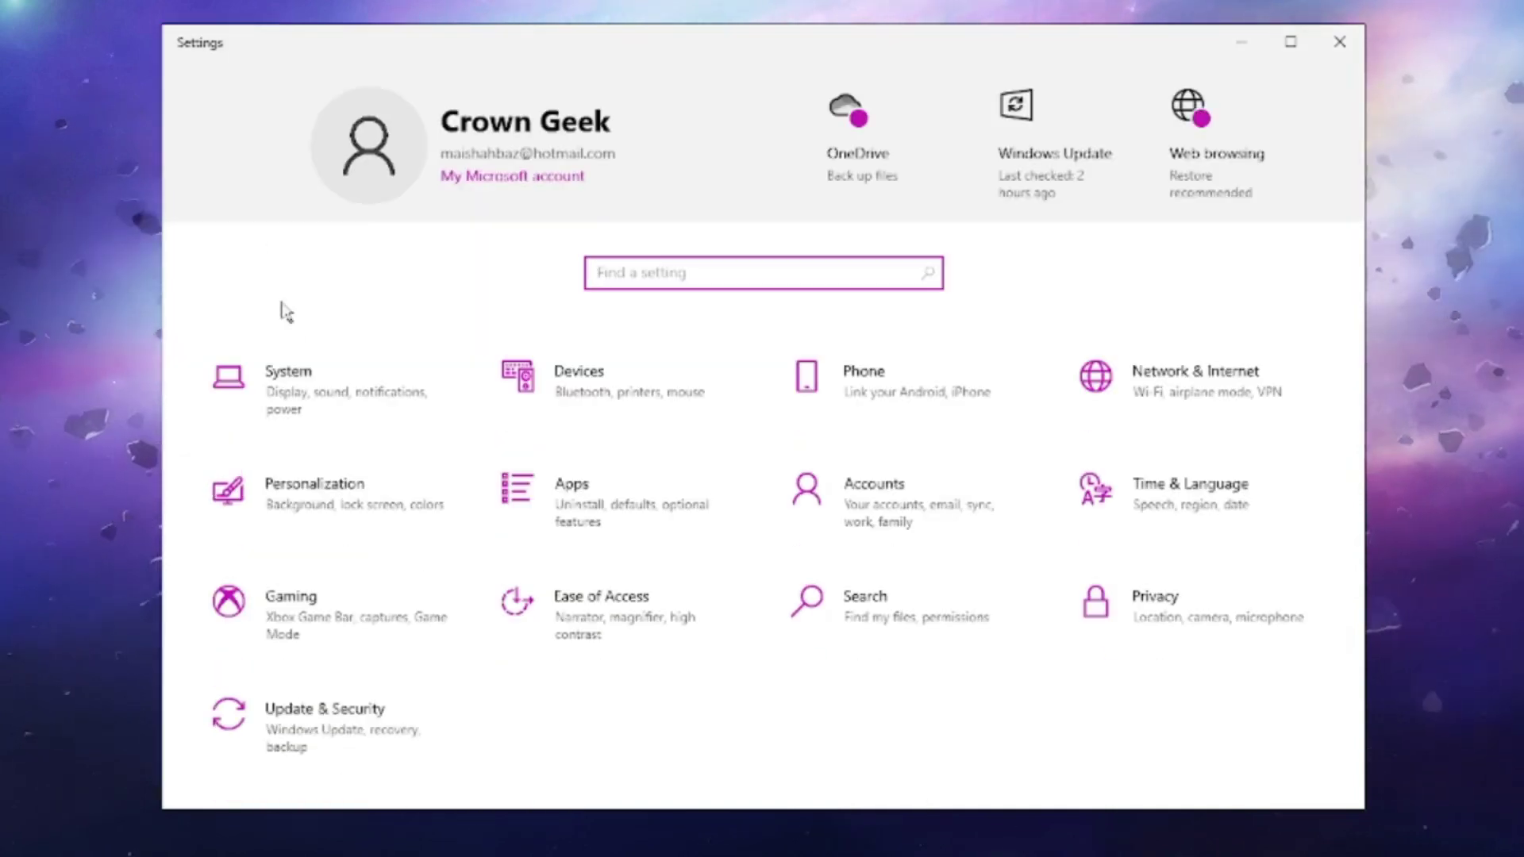
Step: Launch Sound Control Panel from Related Settings on the System > Sound page
left_click(377, 394)
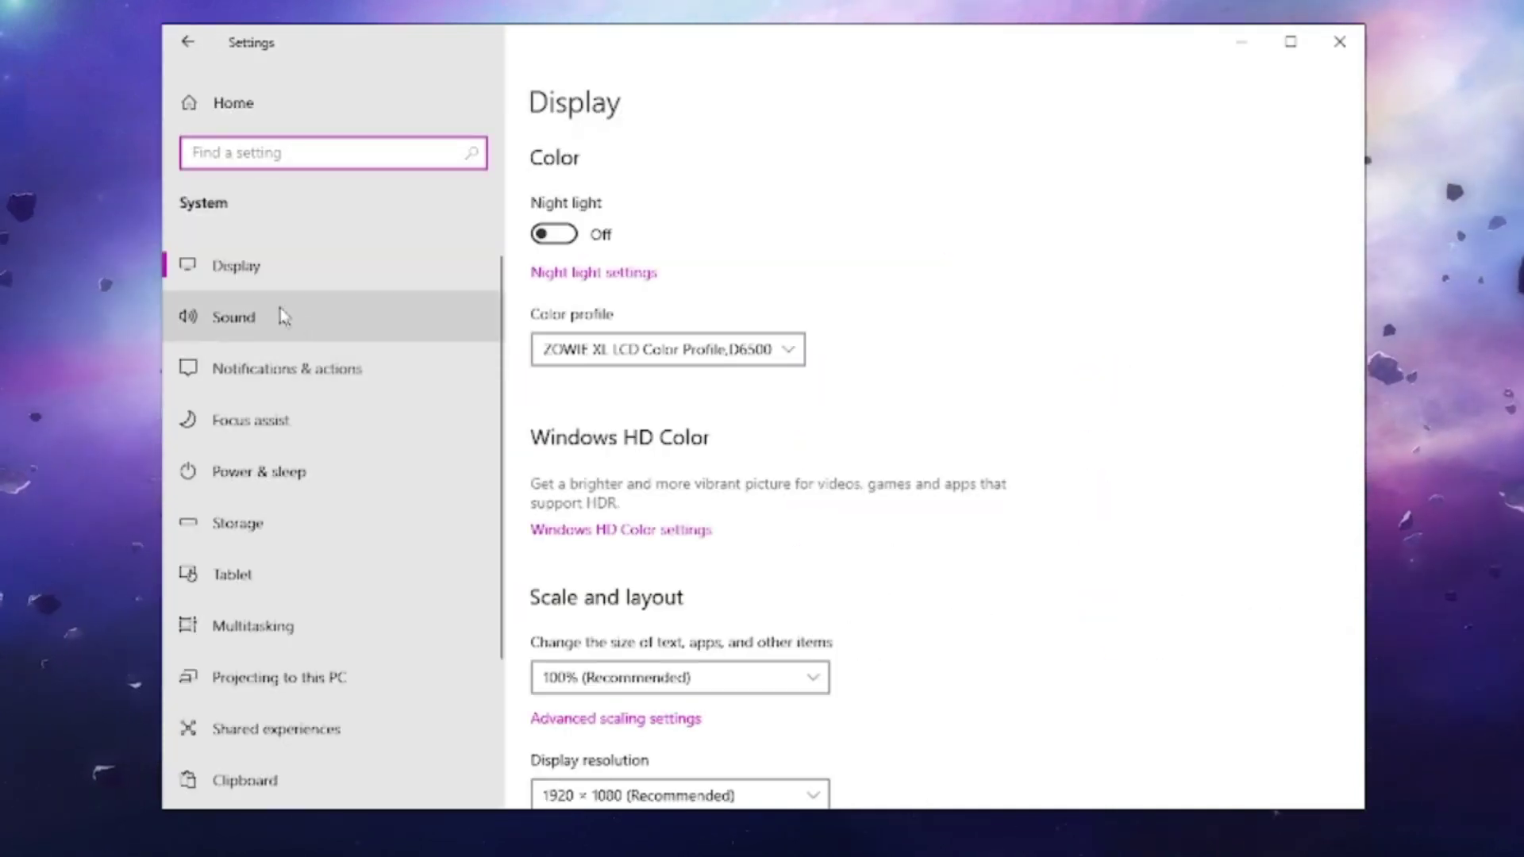
left_click(298, 331)
scroll(650, 450, "down", 10)
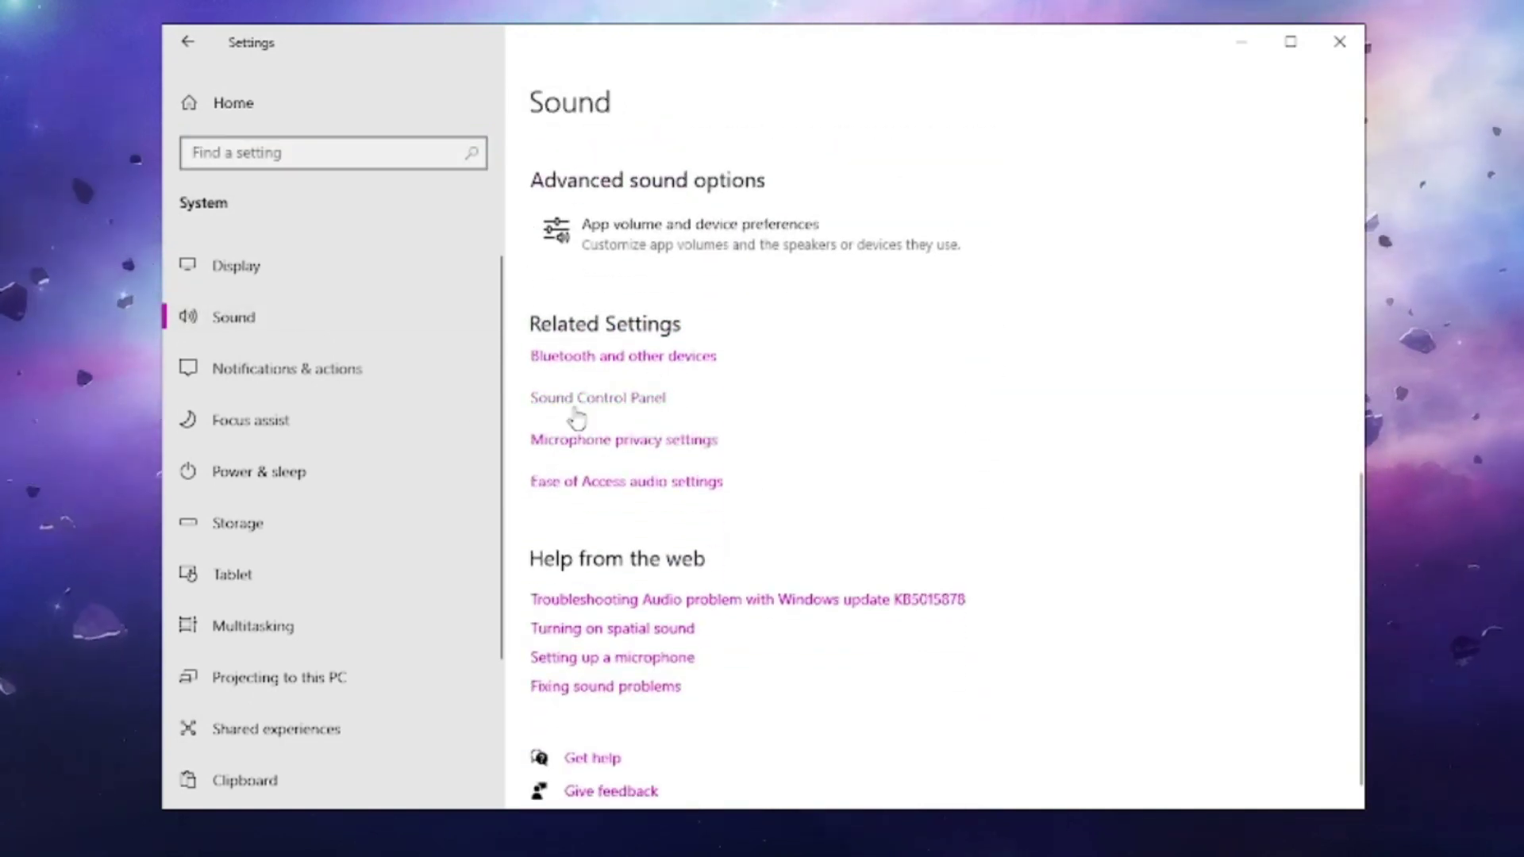
left_click(661, 405)
Step: Show the Recording tab and confirm USB Condenser Microphone is the Default Device
left_click(1242, 41)
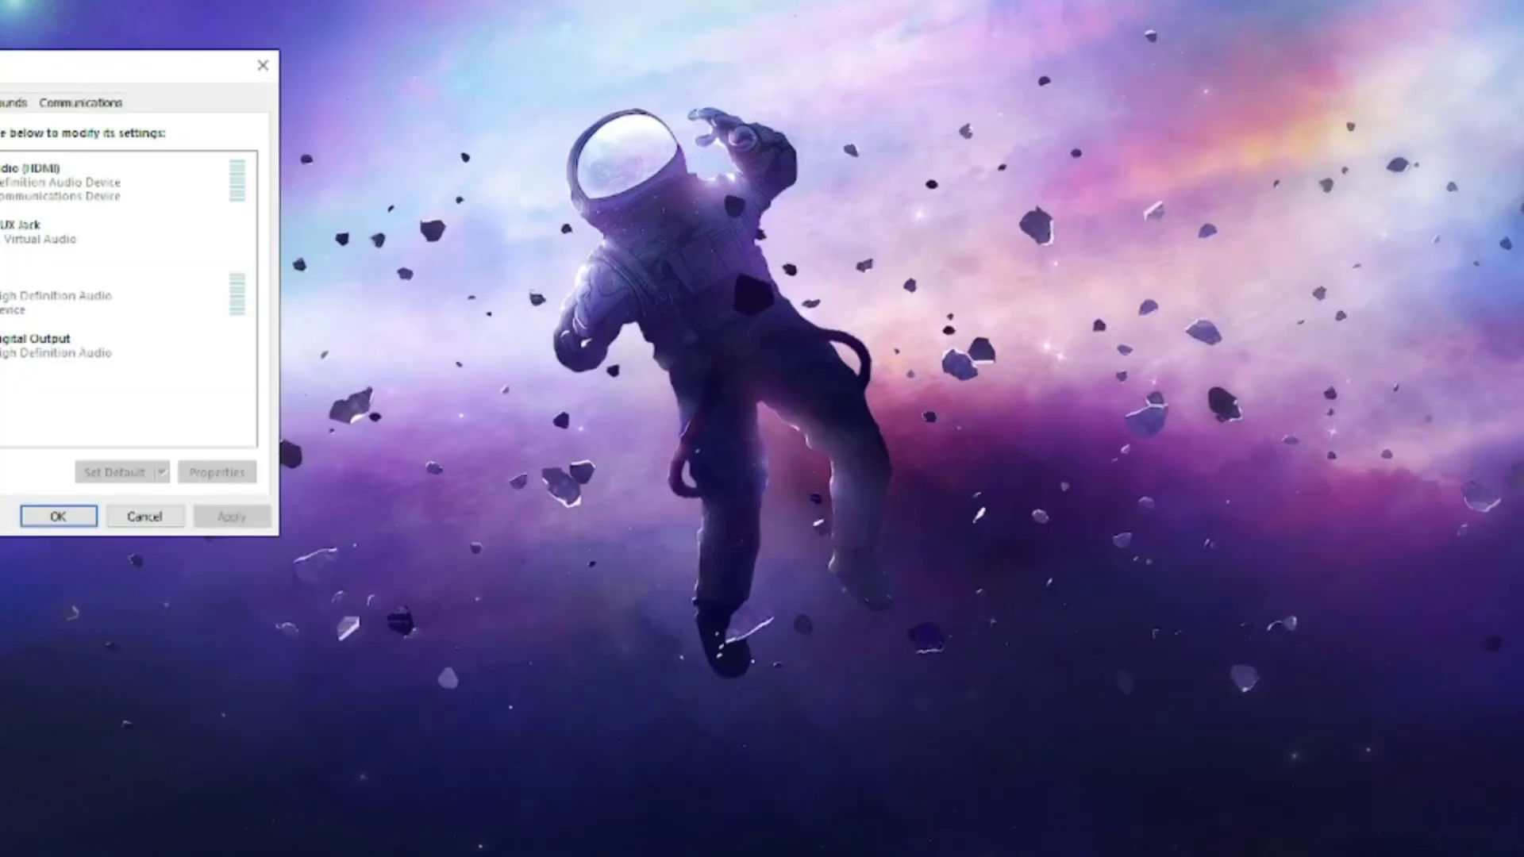
left_click_drag(112, 60, 696, 196)
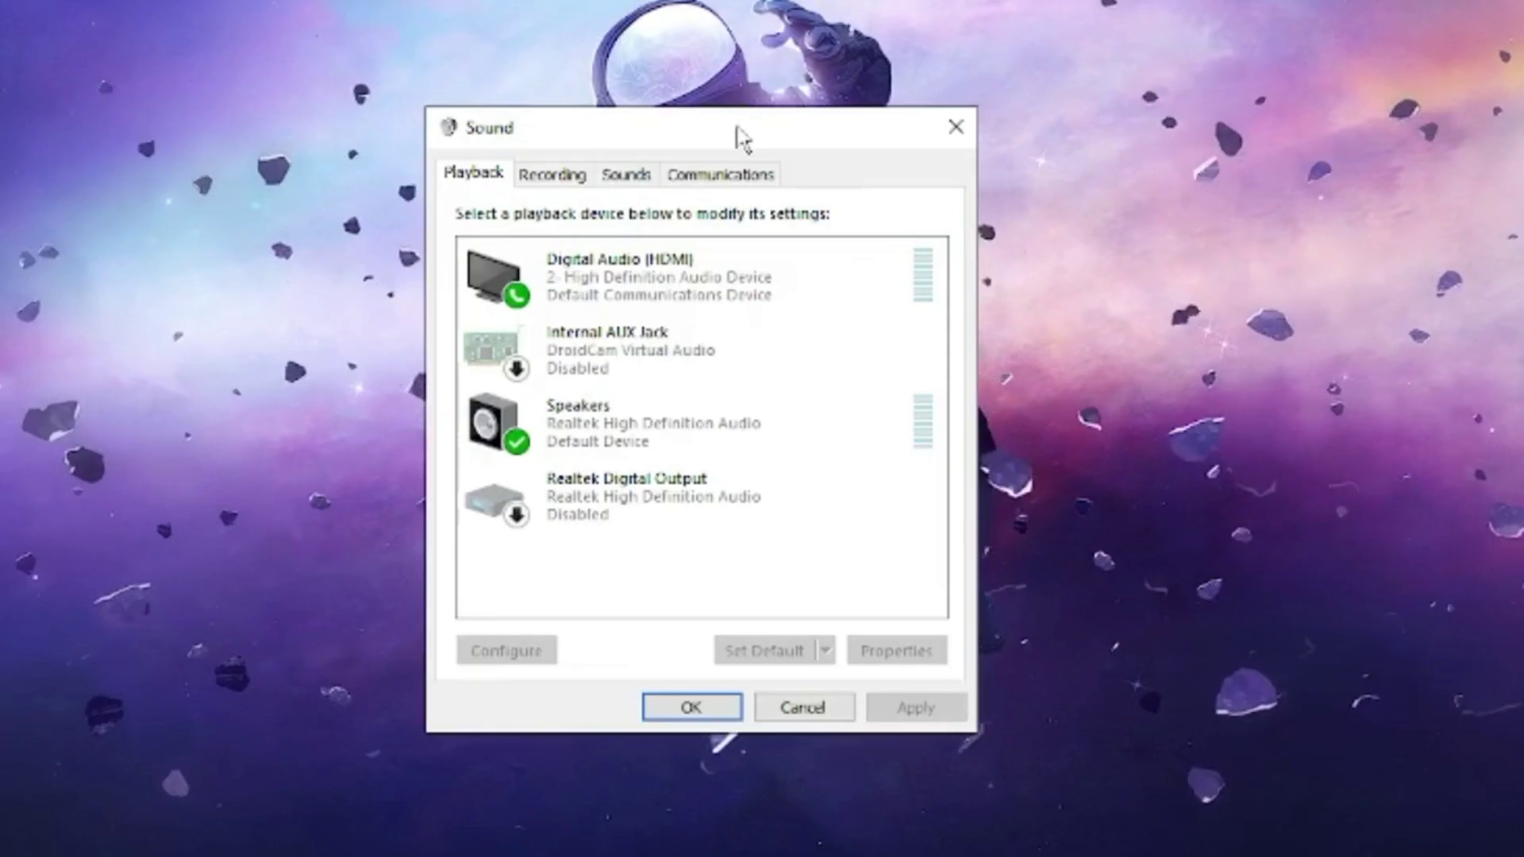
left_click(571, 184)
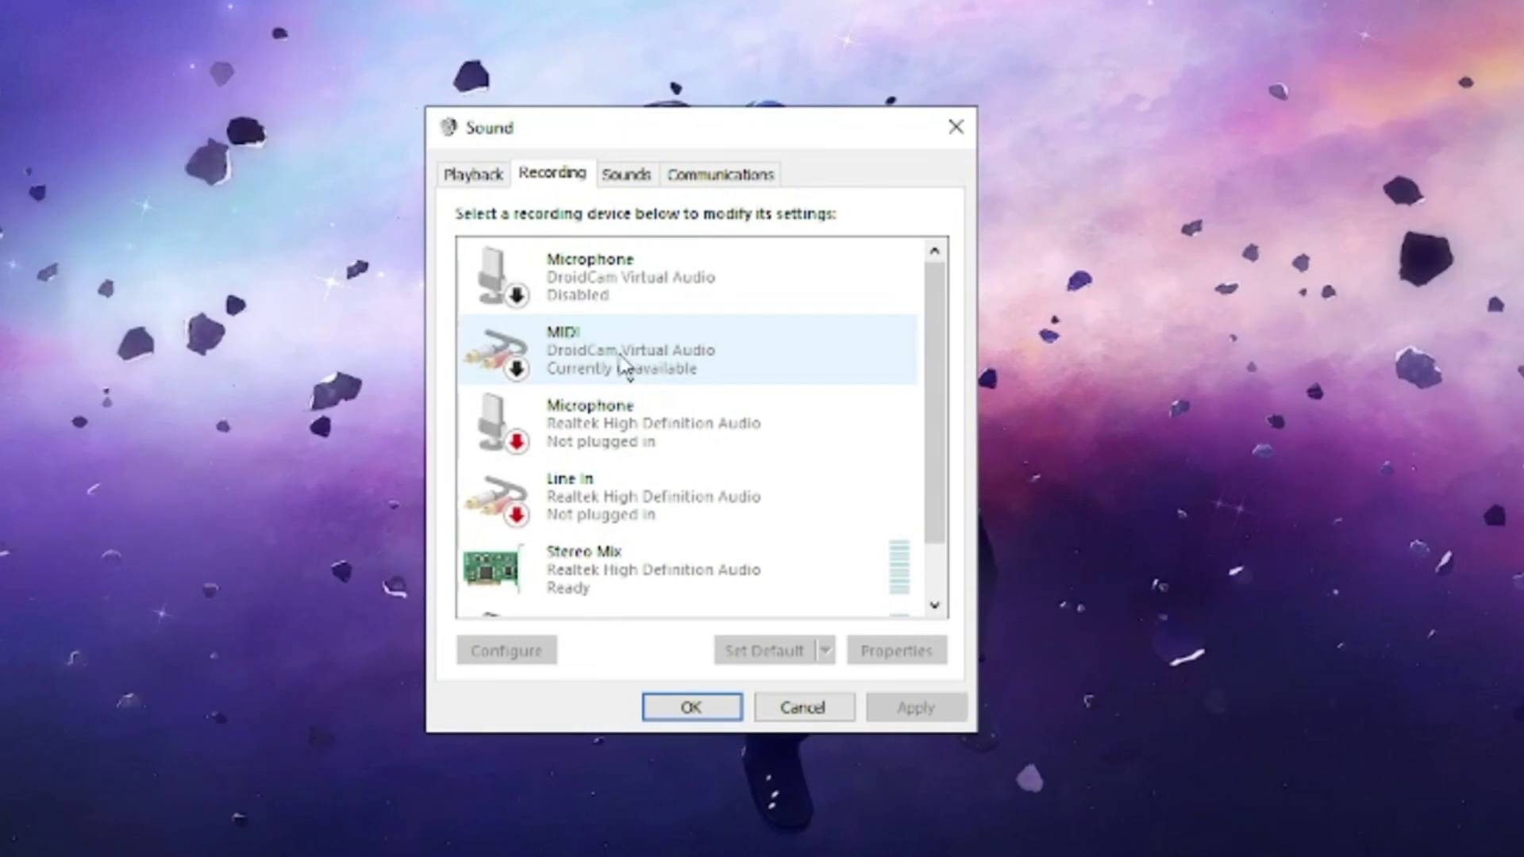
scroll(604, 486, "down", 1)
scroll(642, 468, "down", 1)
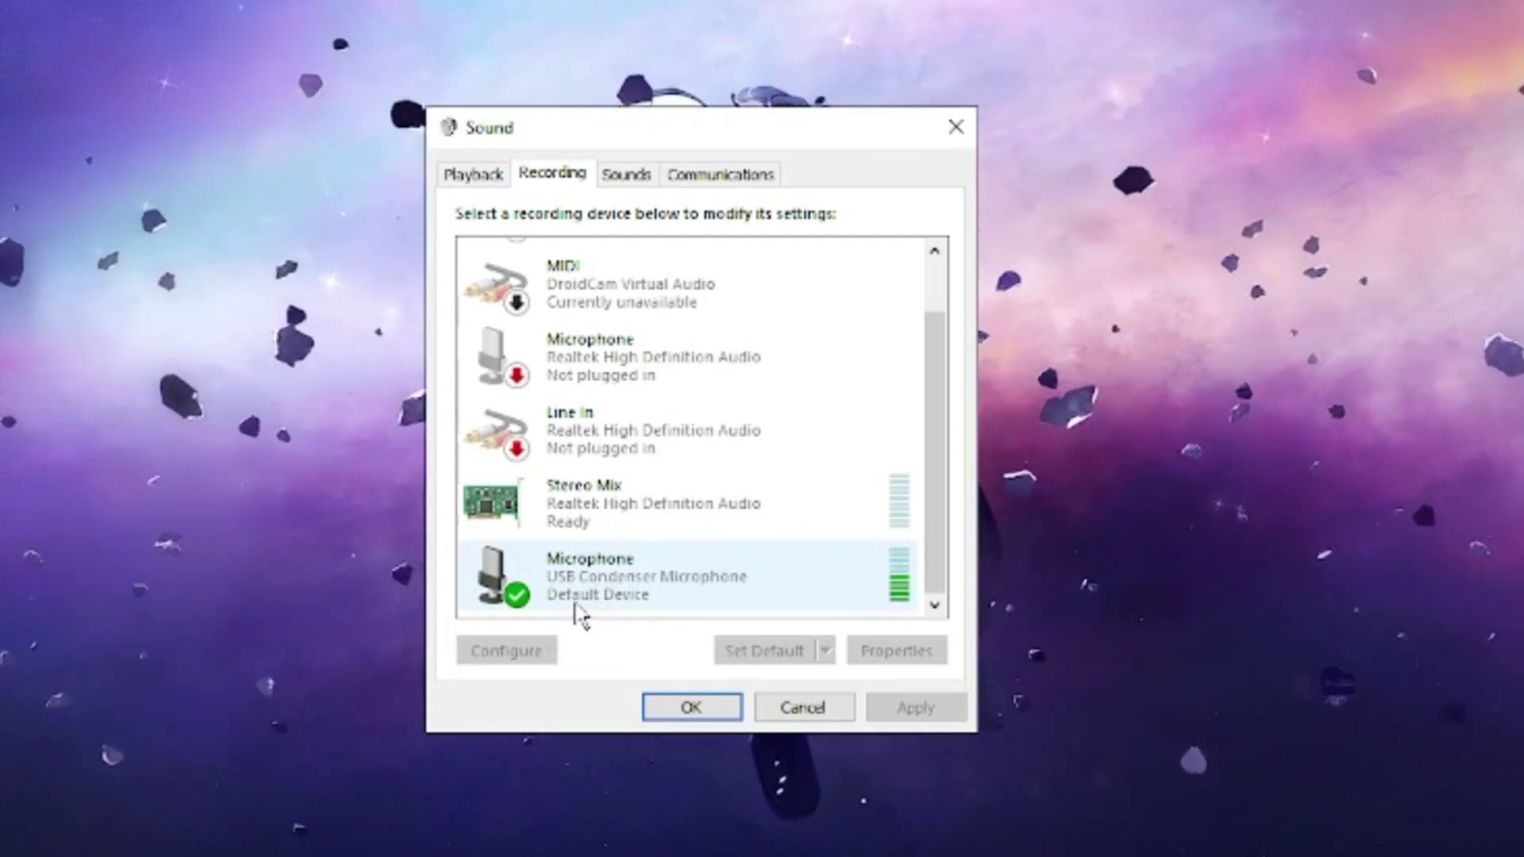
Step: Leave the DroidCam Microphone disabled and close the Sound dialog with OK
scroll(650, 589, "up", 2)
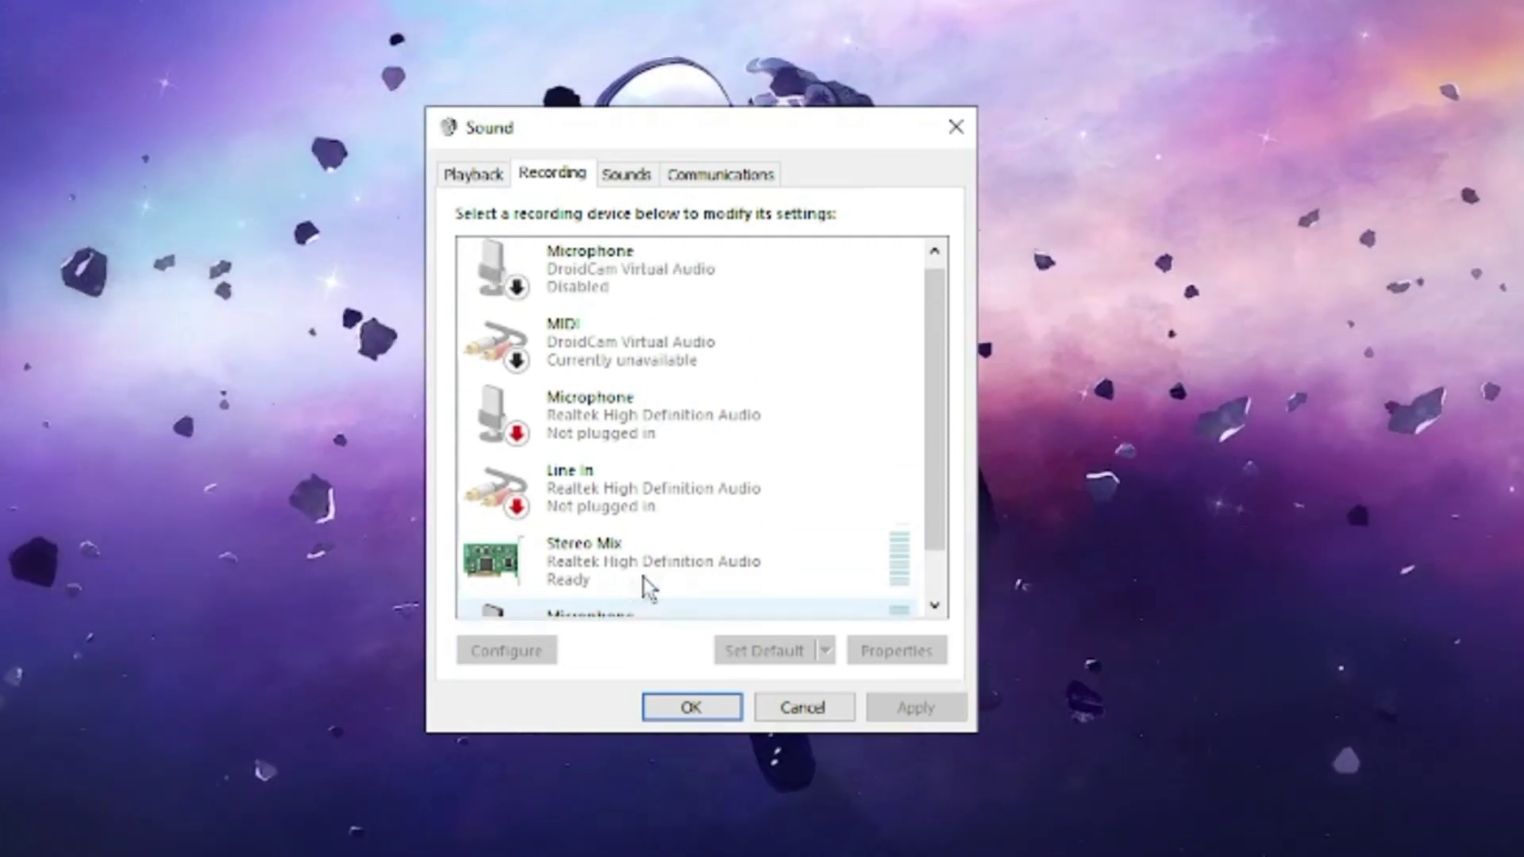
right_click(625, 287)
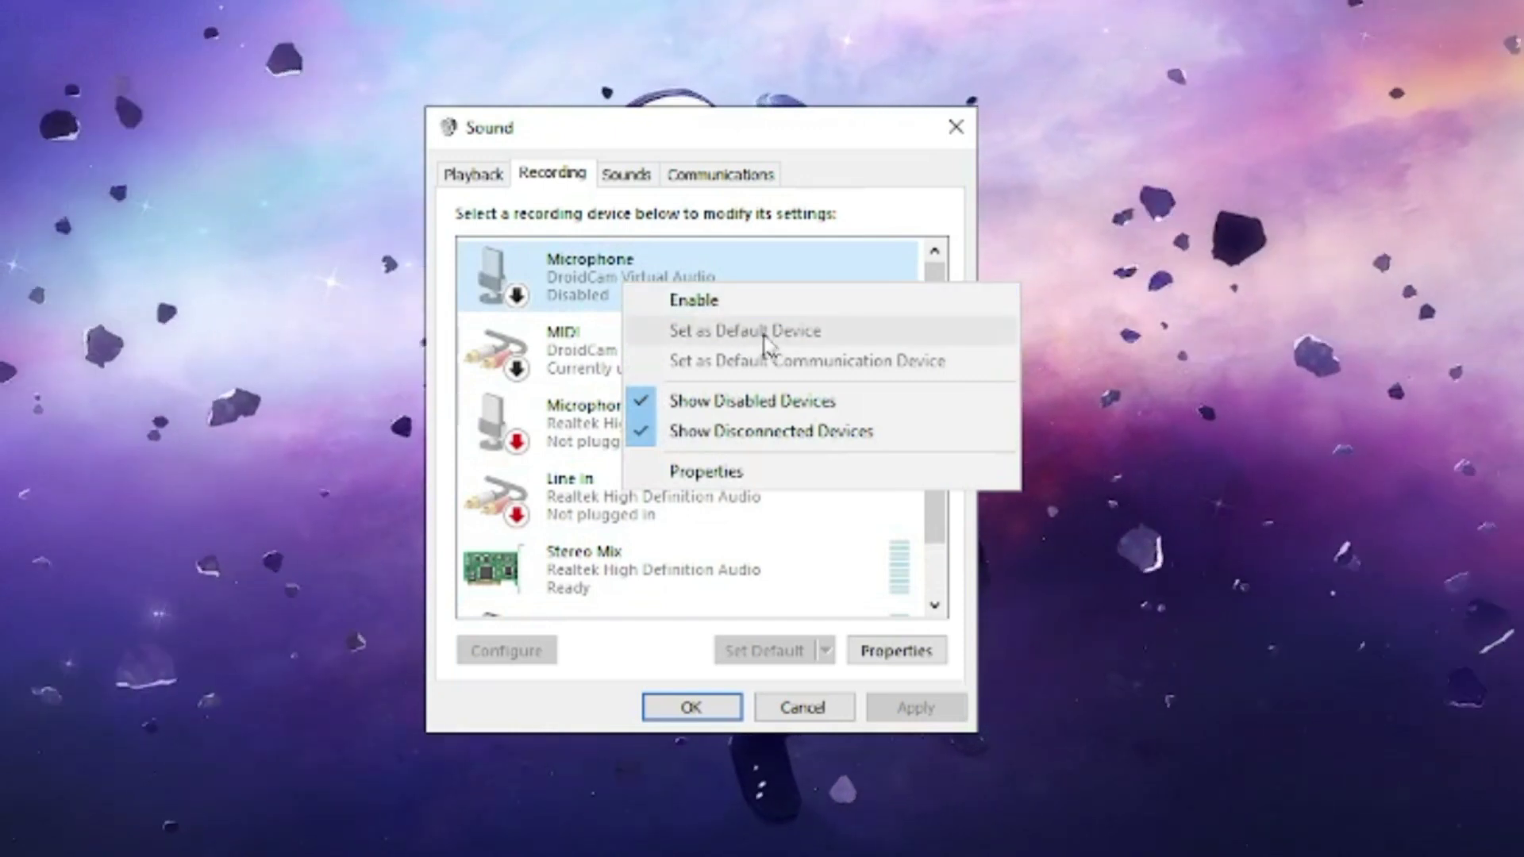
left_click(606, 307)
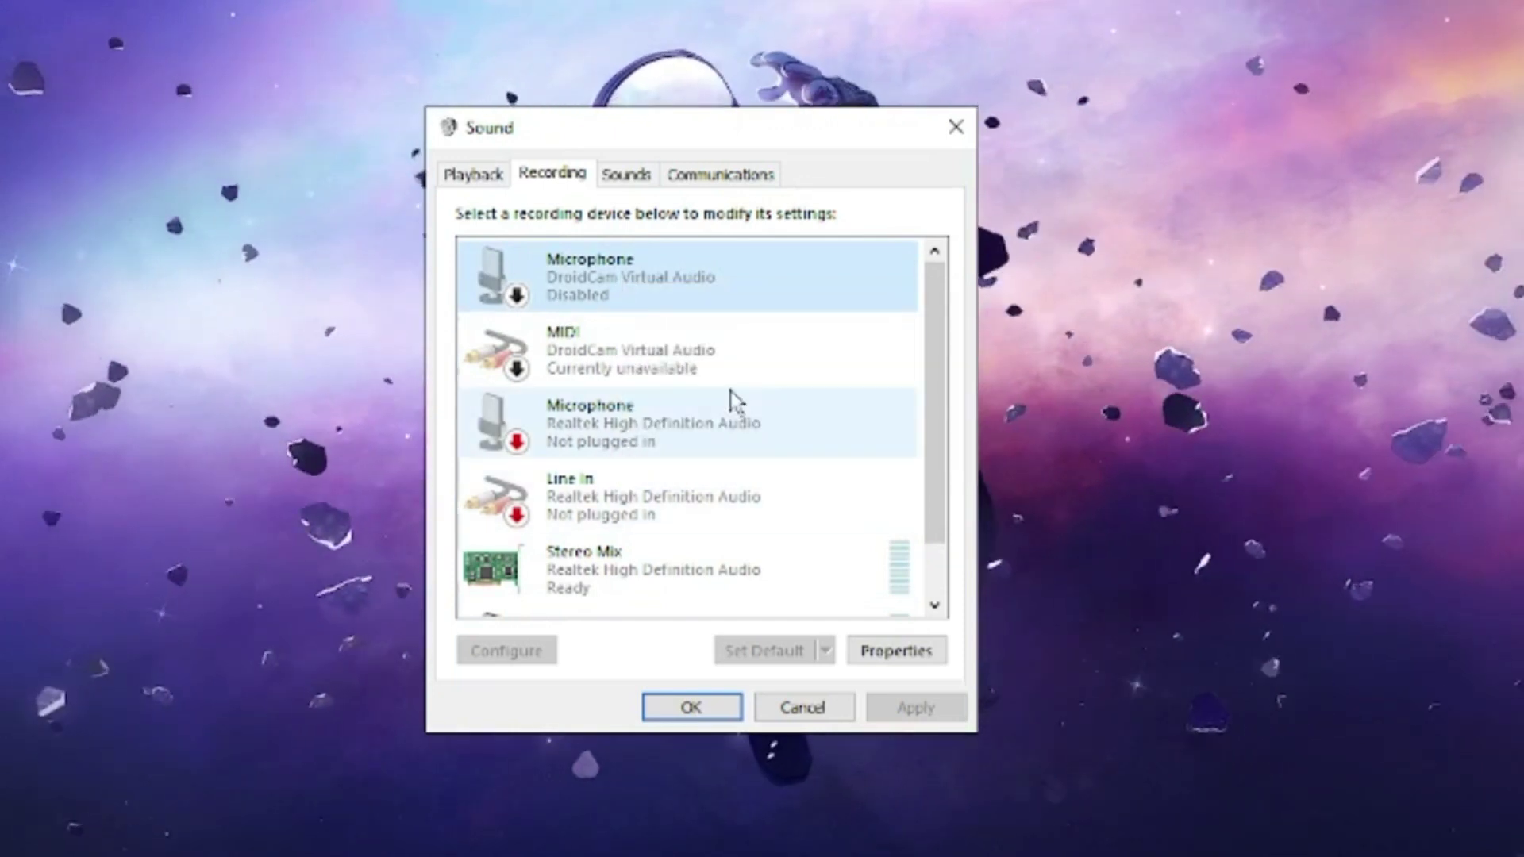
right_click(651, 280)
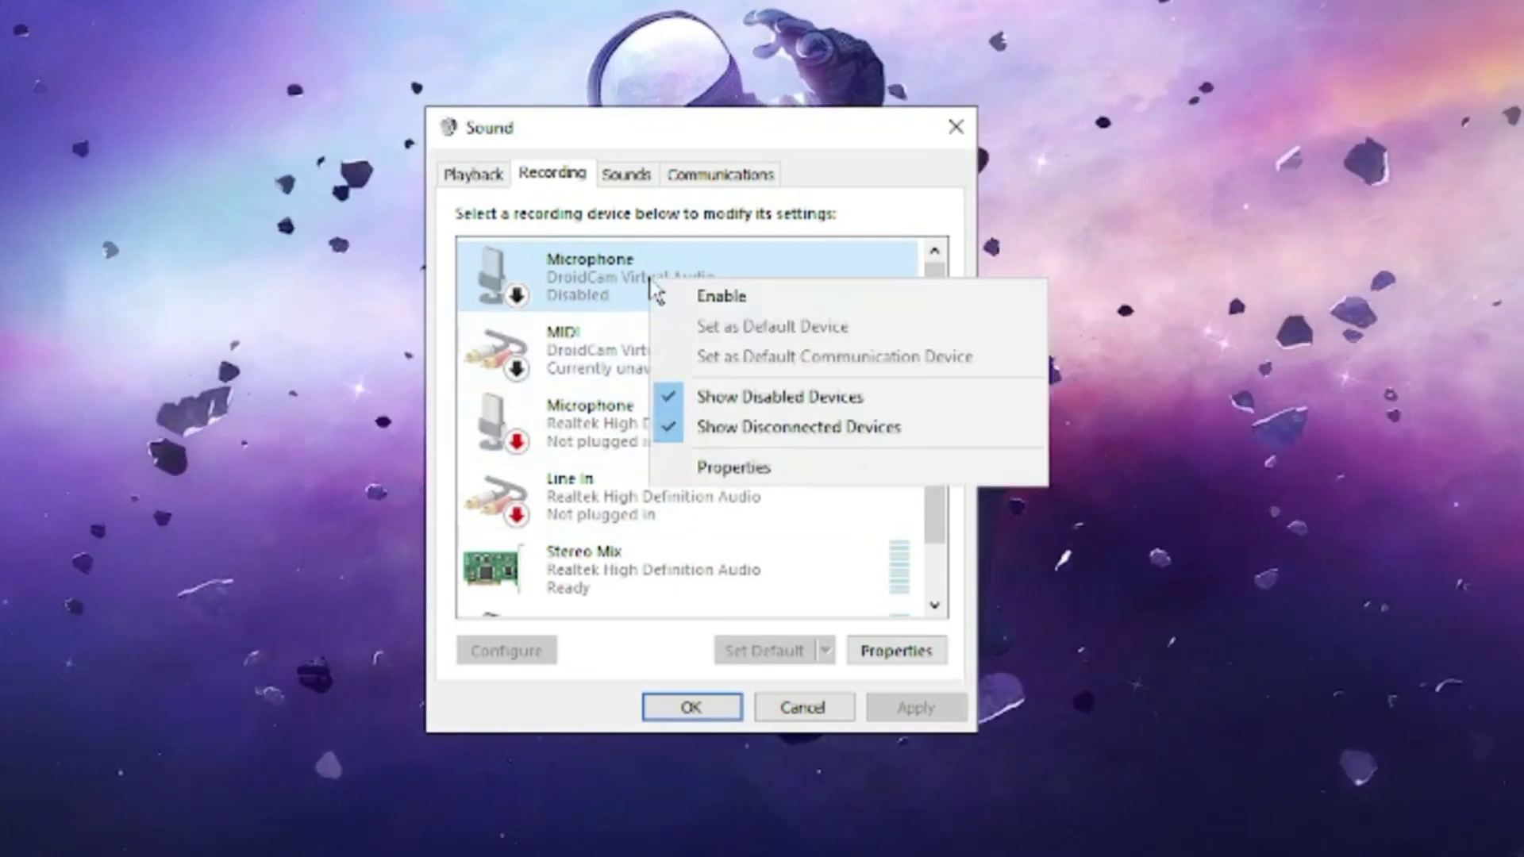
left_click(612, 298)
scroll(612, 322, "down", 1)
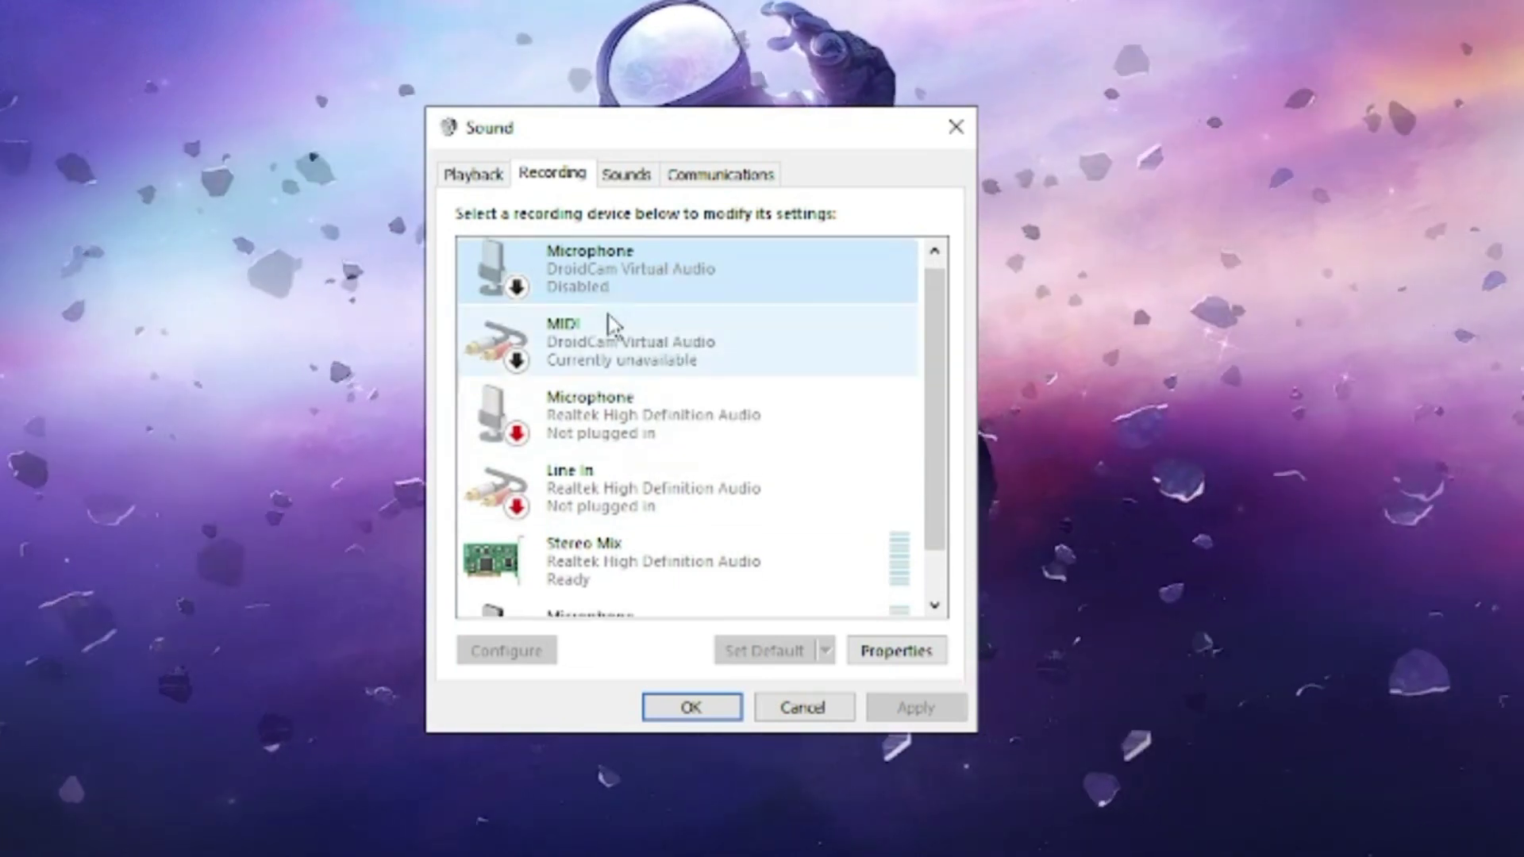
scroll(608, 317, "down", 1)
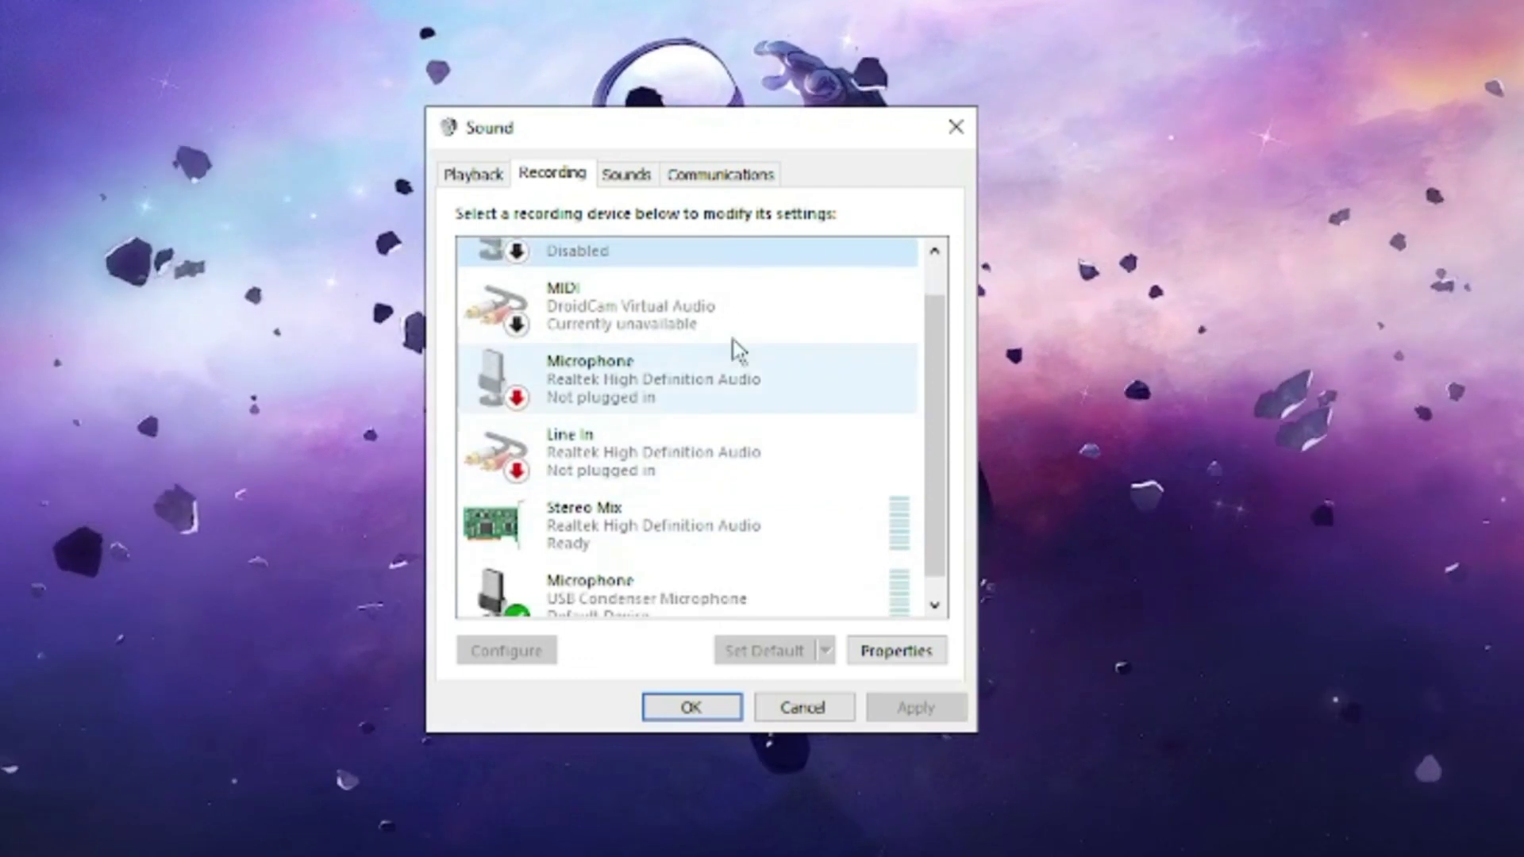
left_click(691, 707)
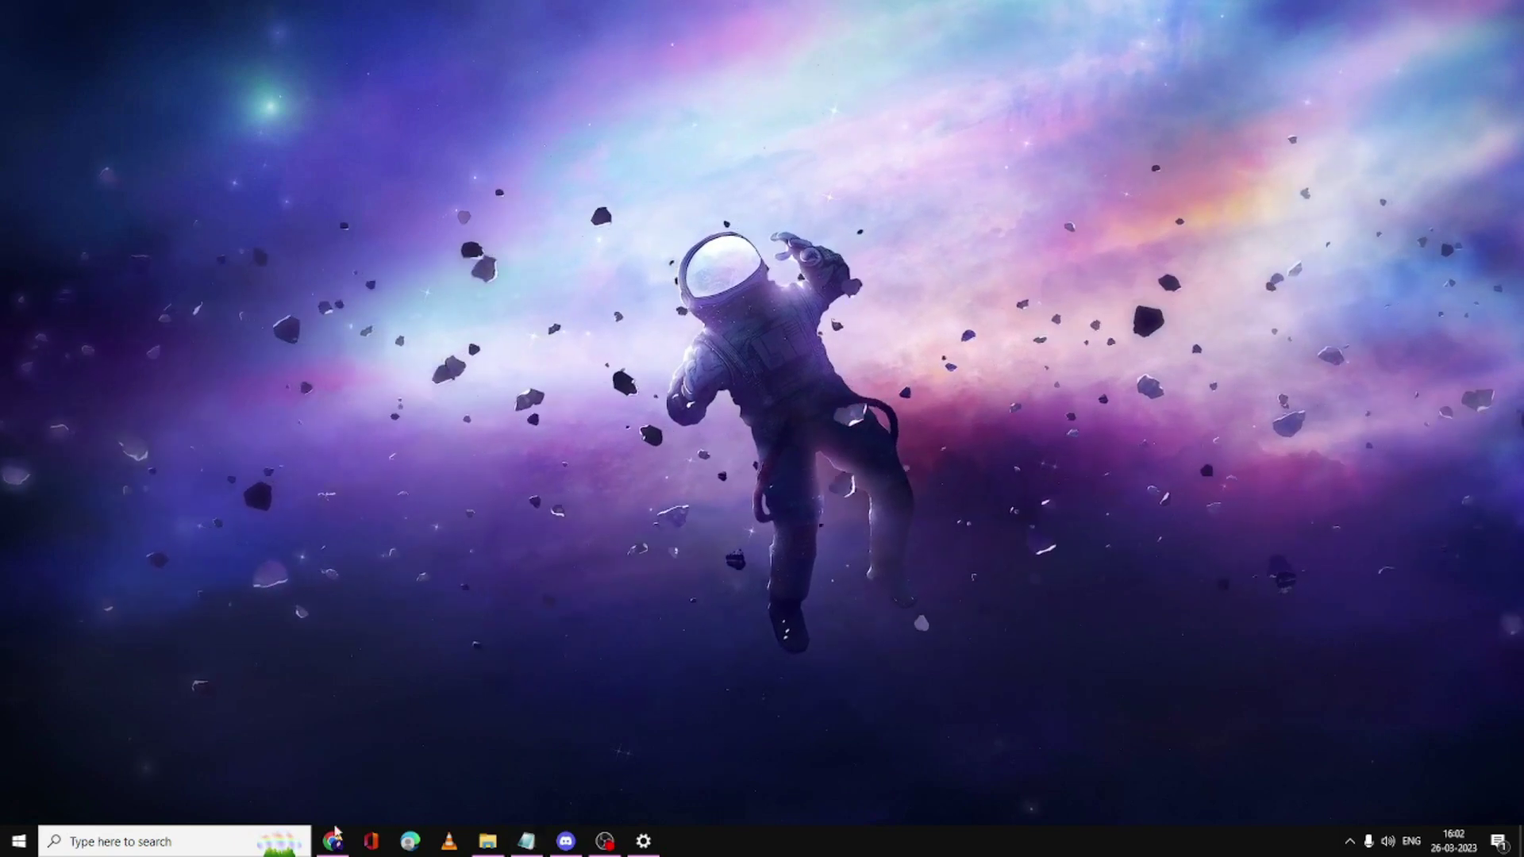
Step: Search for 'skype' in the taskbar and launch the Skype app
left_click(229, 835)
type("skype")
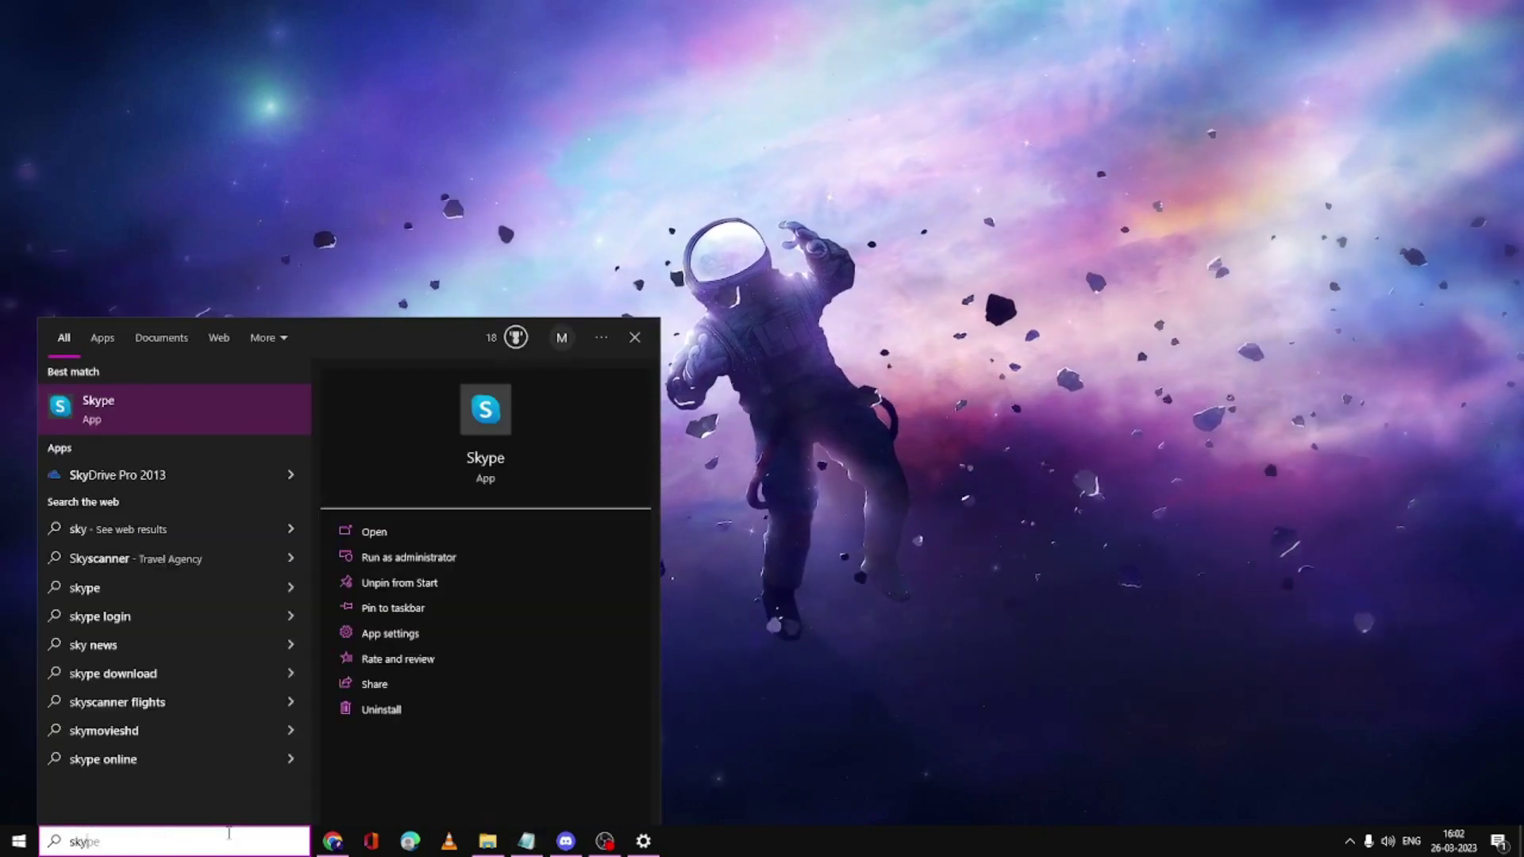
key("Return")
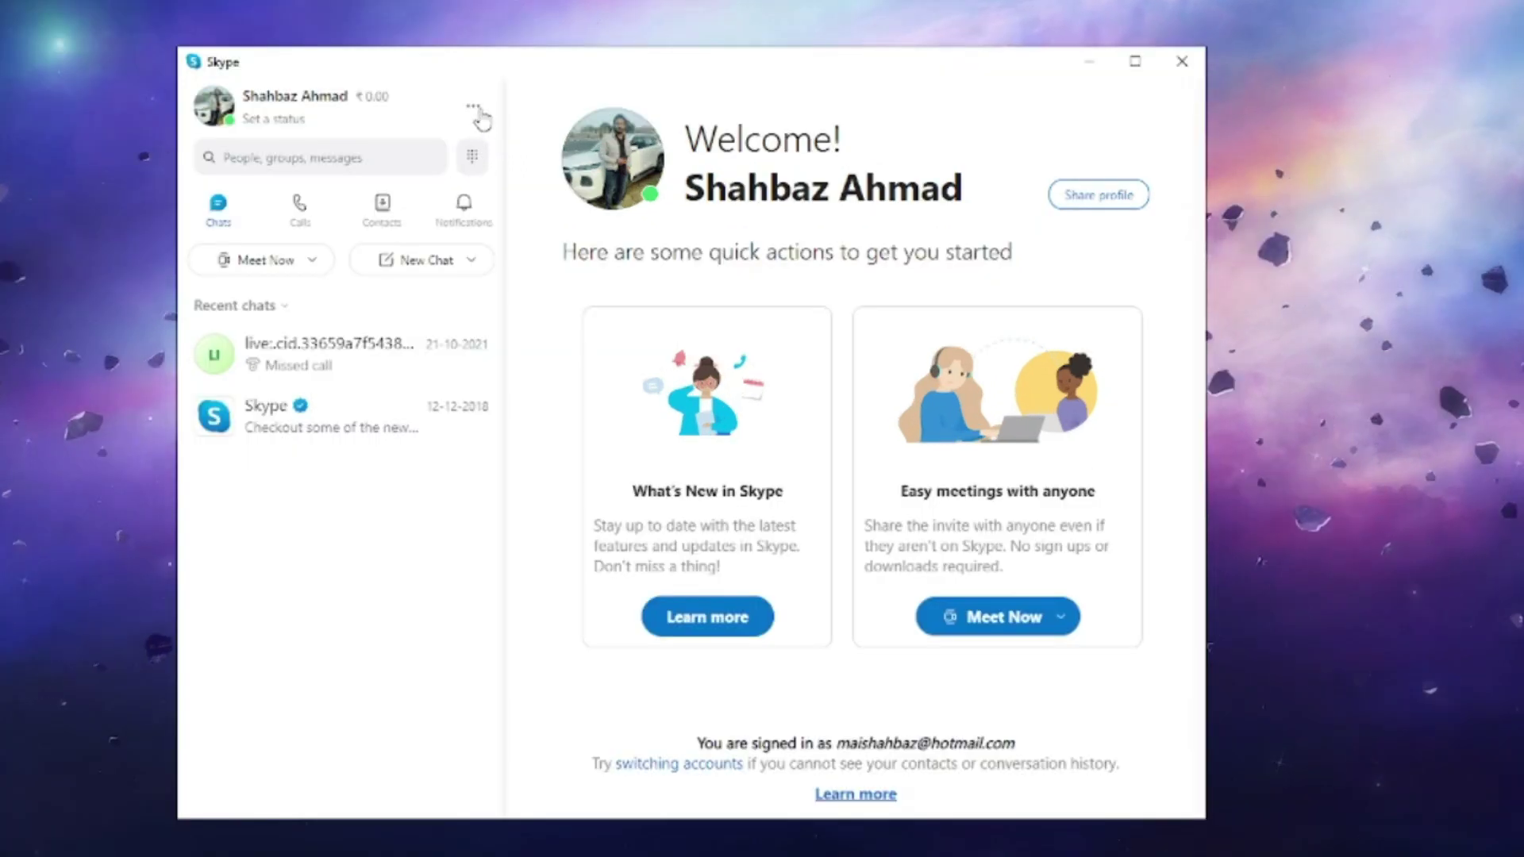
left_click(475, 110)
Step: Choose Microphone (USB Condenser Microphone) under Audio & Video, then close Settings and Skype
left_click(533, 131)
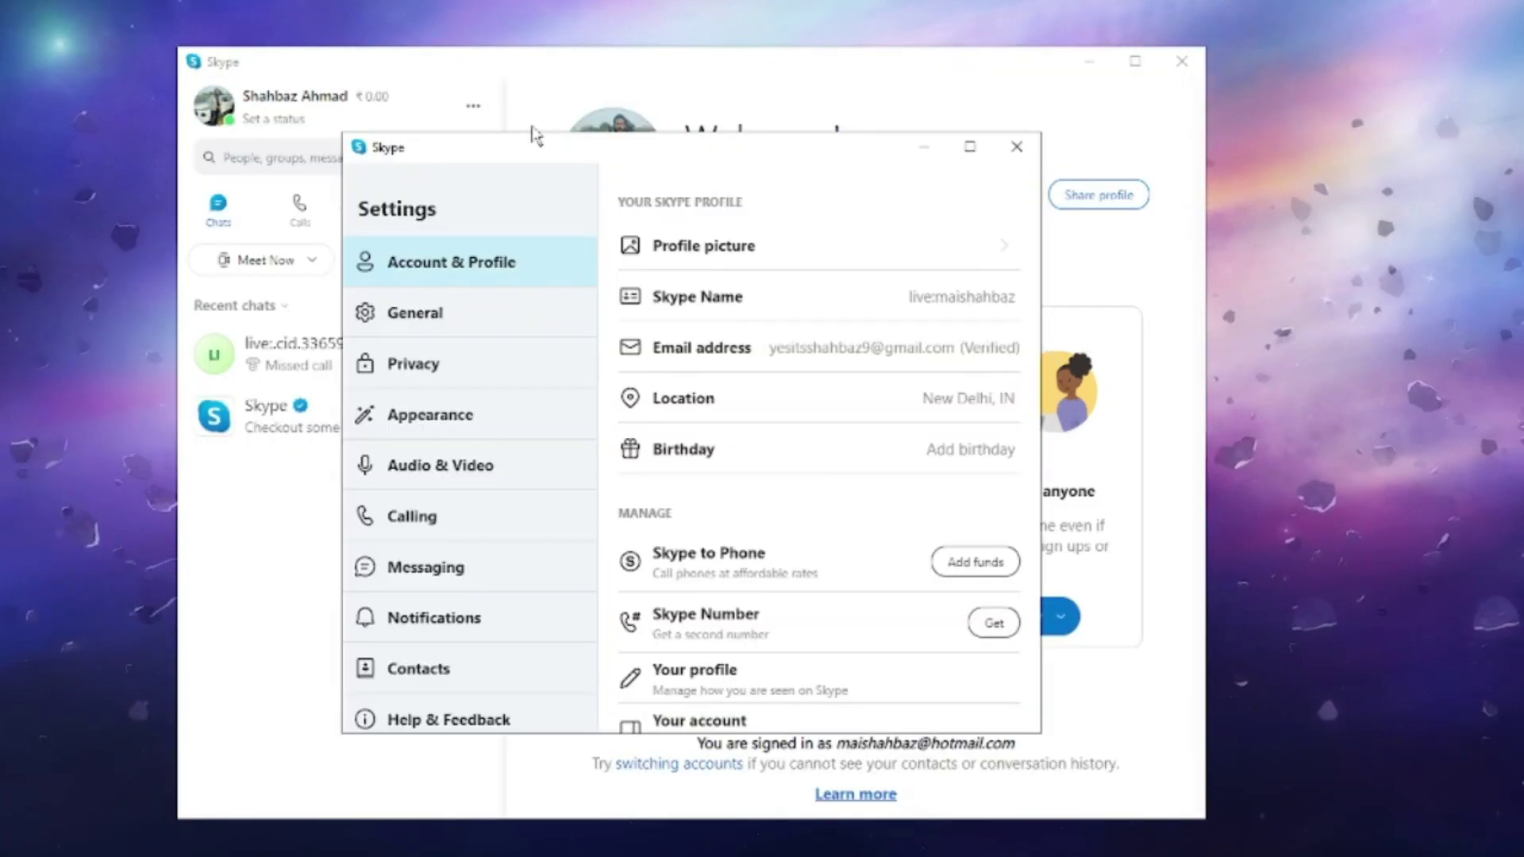
left_click(441, 468)
scroll(615, 469, "down", 6)
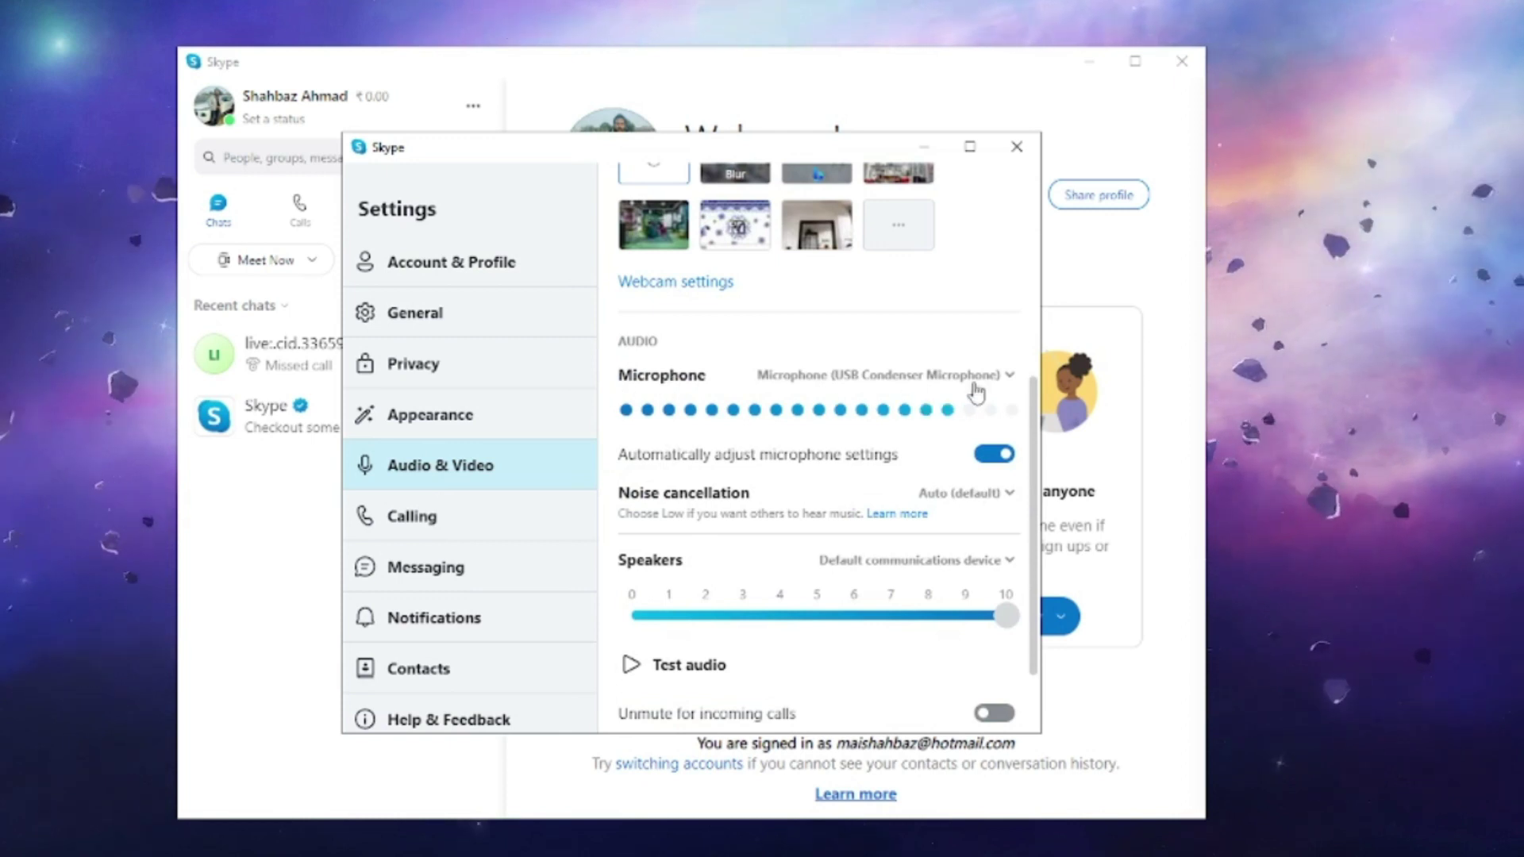
left_click(1009, 377)
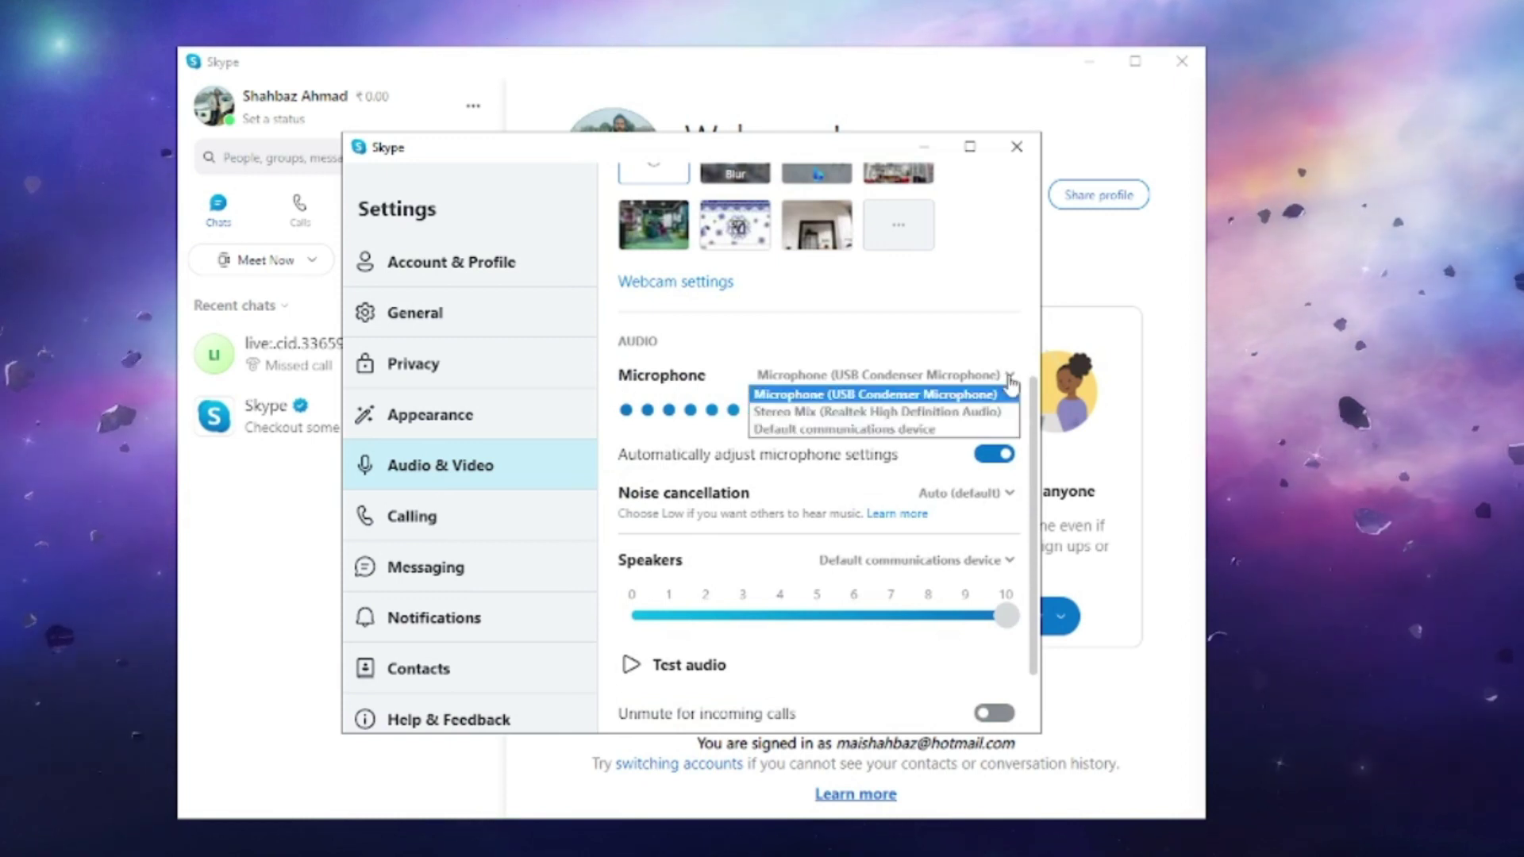
left_click(873, 395)
left_click(1017, 147)
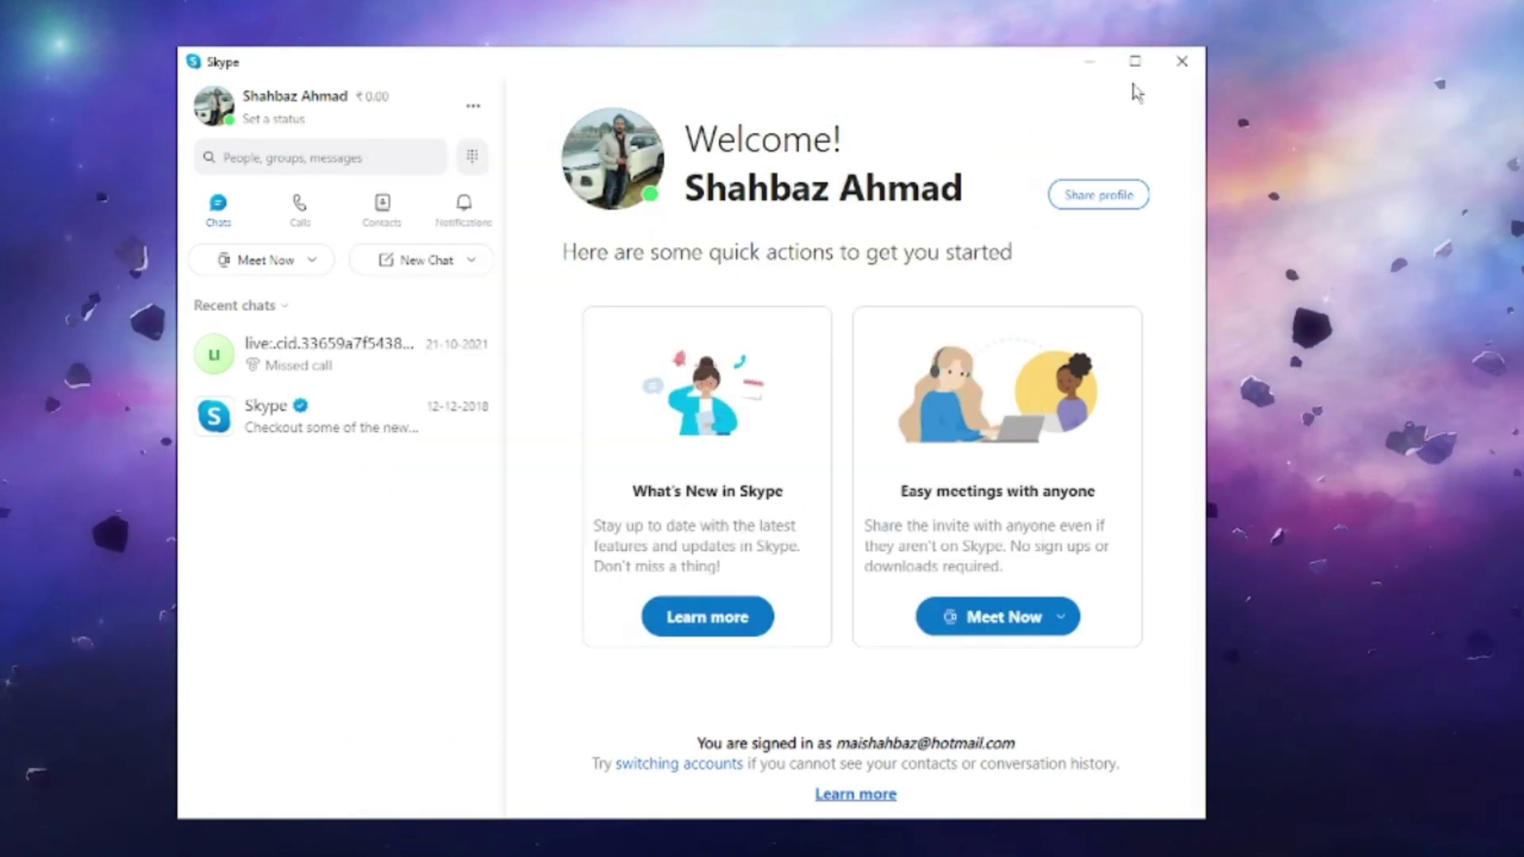
left_click(1182, 62)
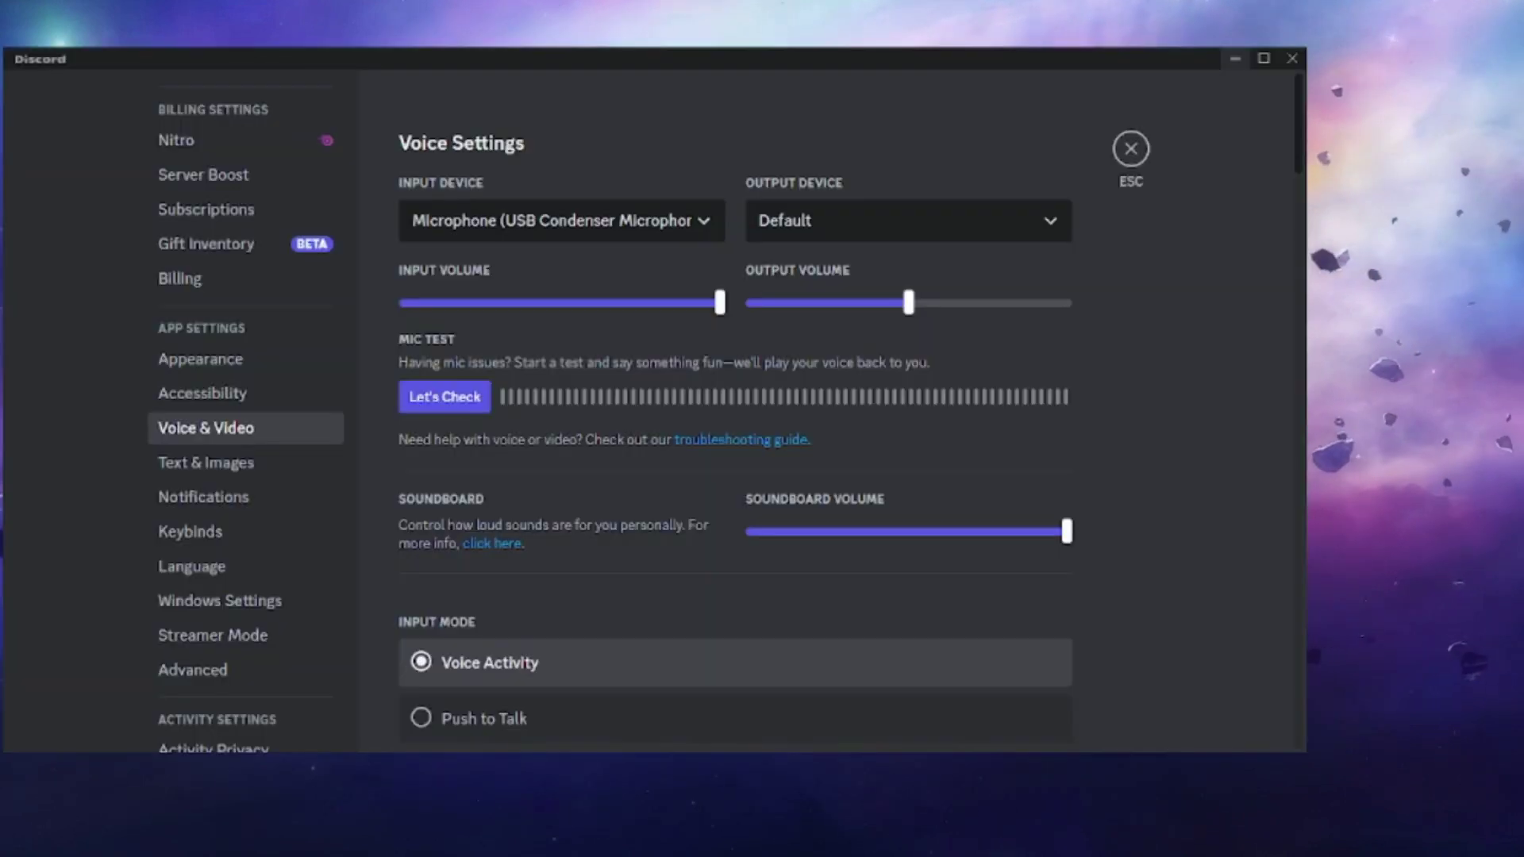
Step: Open Discord User Settings > Voice & Video, showing the USB Condenser Microphone input
left_click(1120, 157)
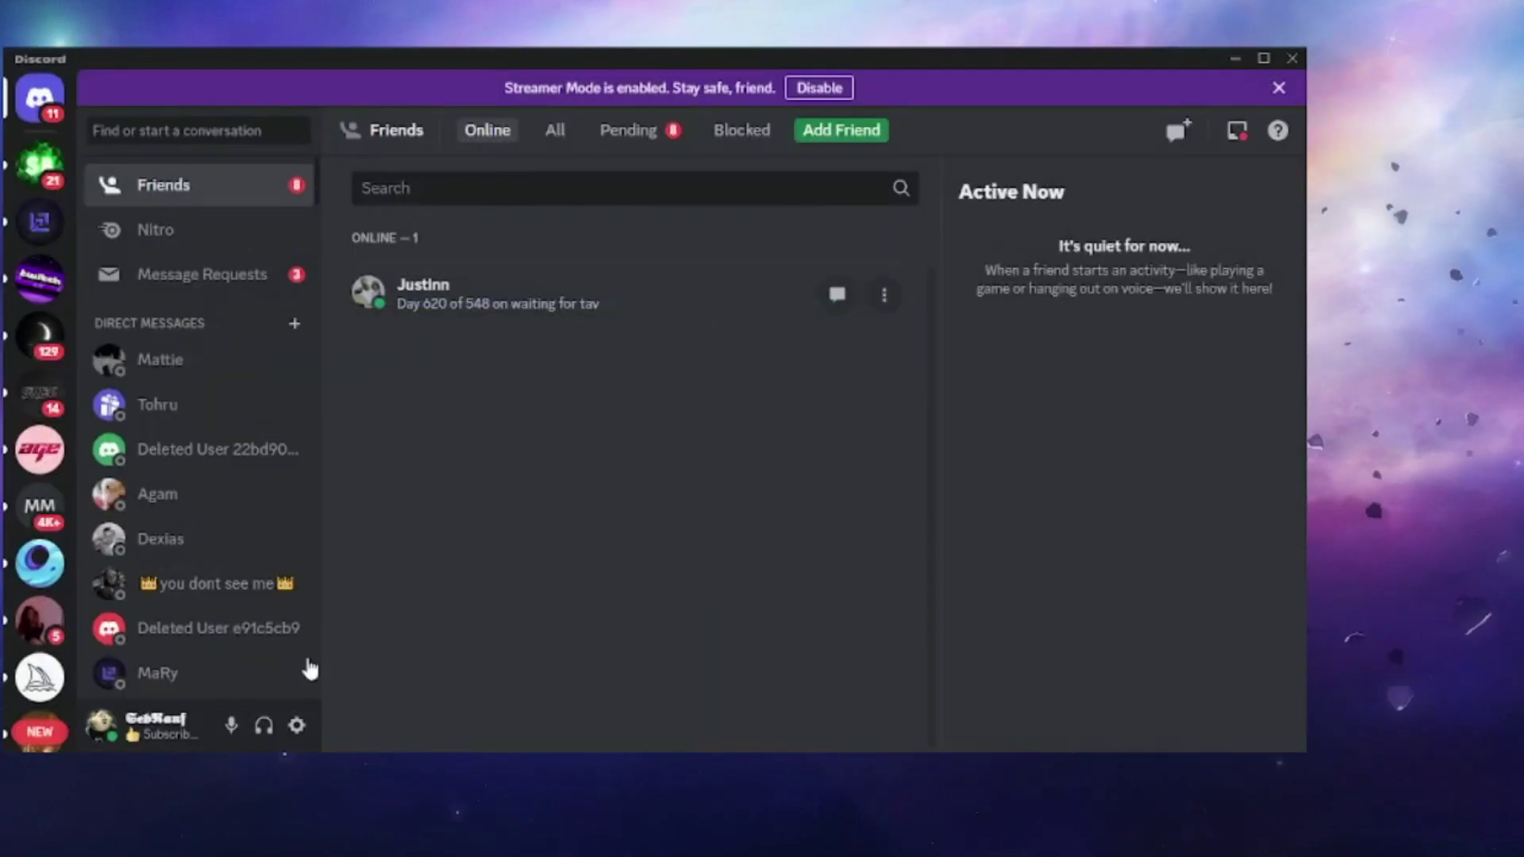
left_click(297, 725)
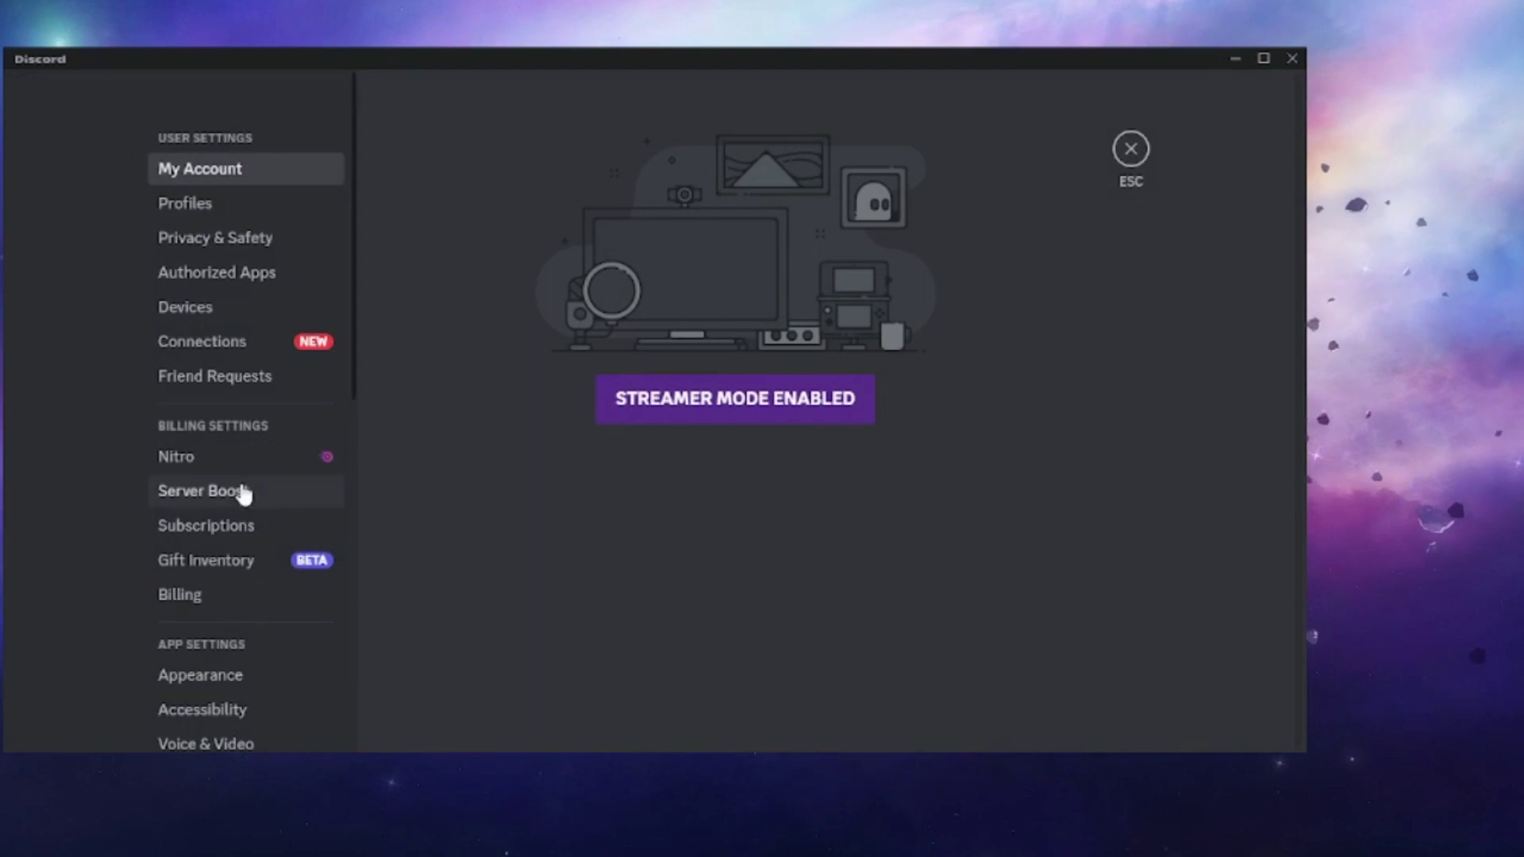
scroll(244, 494, "down", 8)
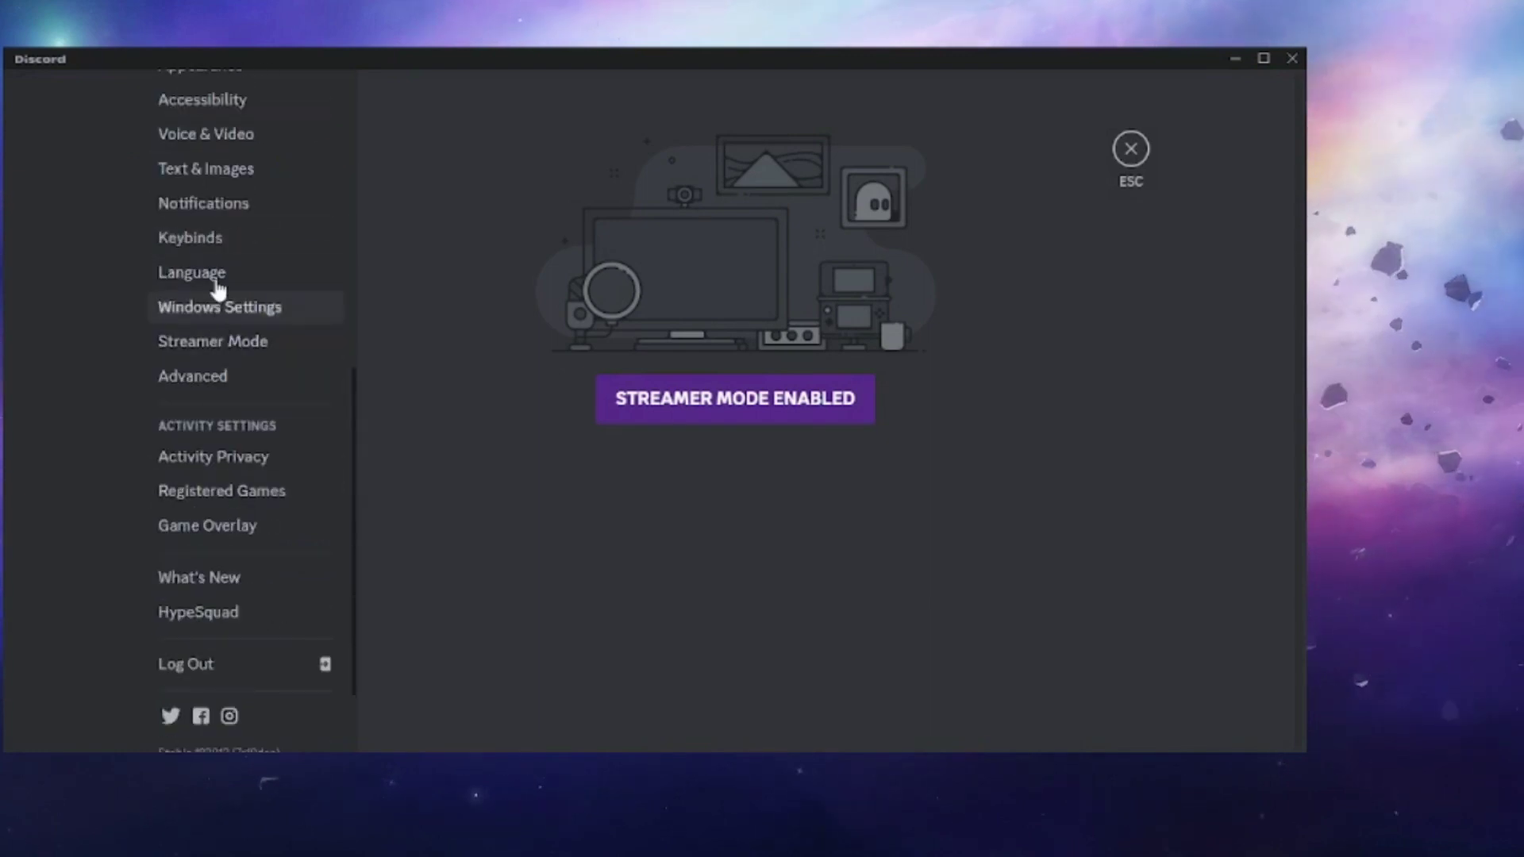
left_click(221, 145)
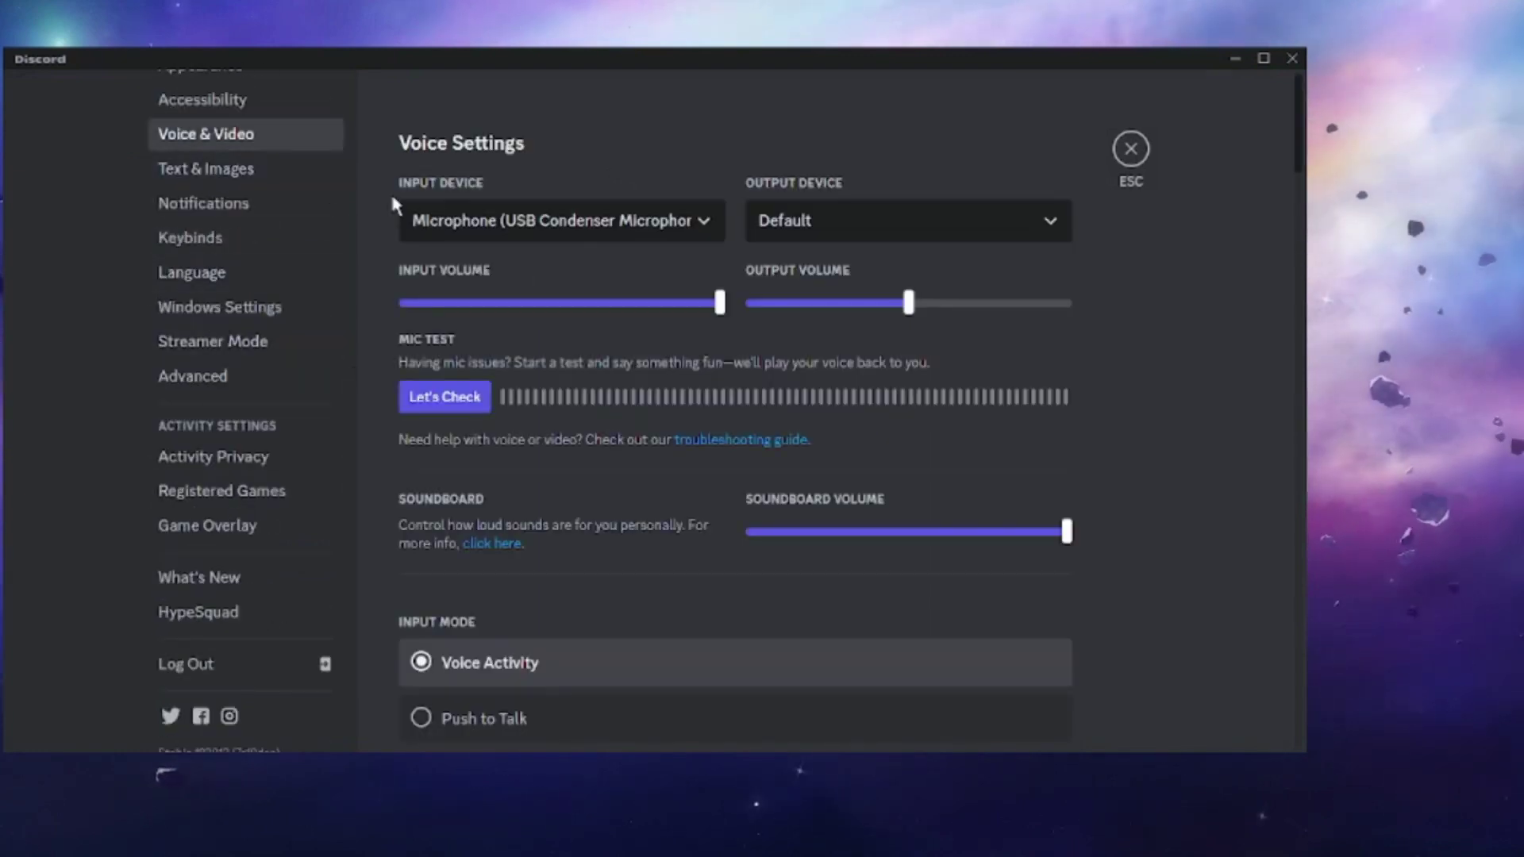